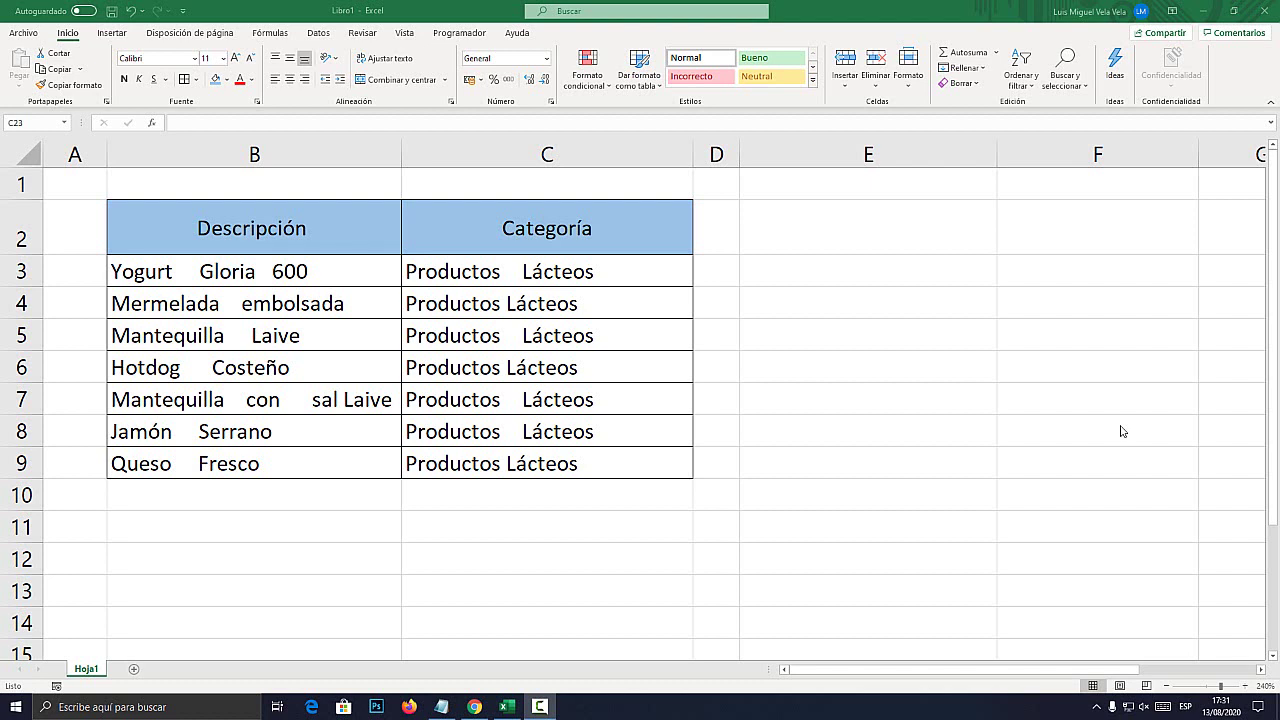
Try deleting the extra spaces between 'Yogurt' and 'Gloria' by hand in B3.
click(187, 279)
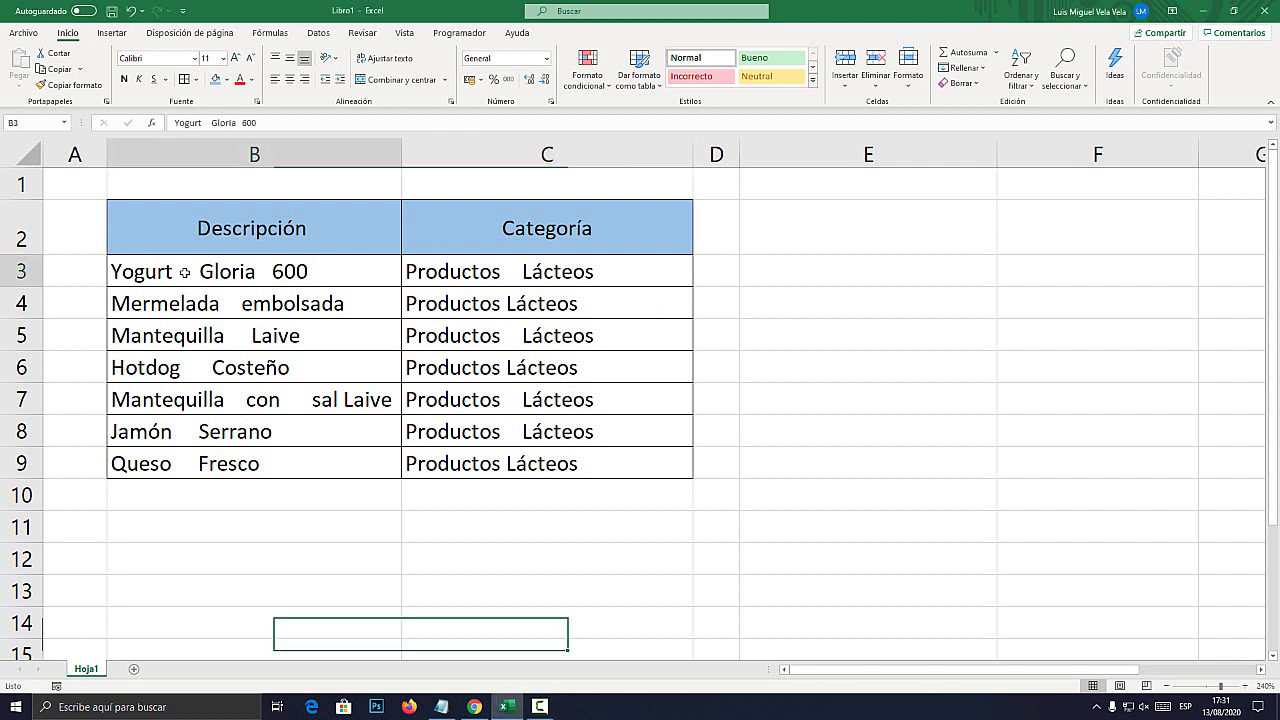
double_click(190, 271)
drag(199, 271, 172, 271)
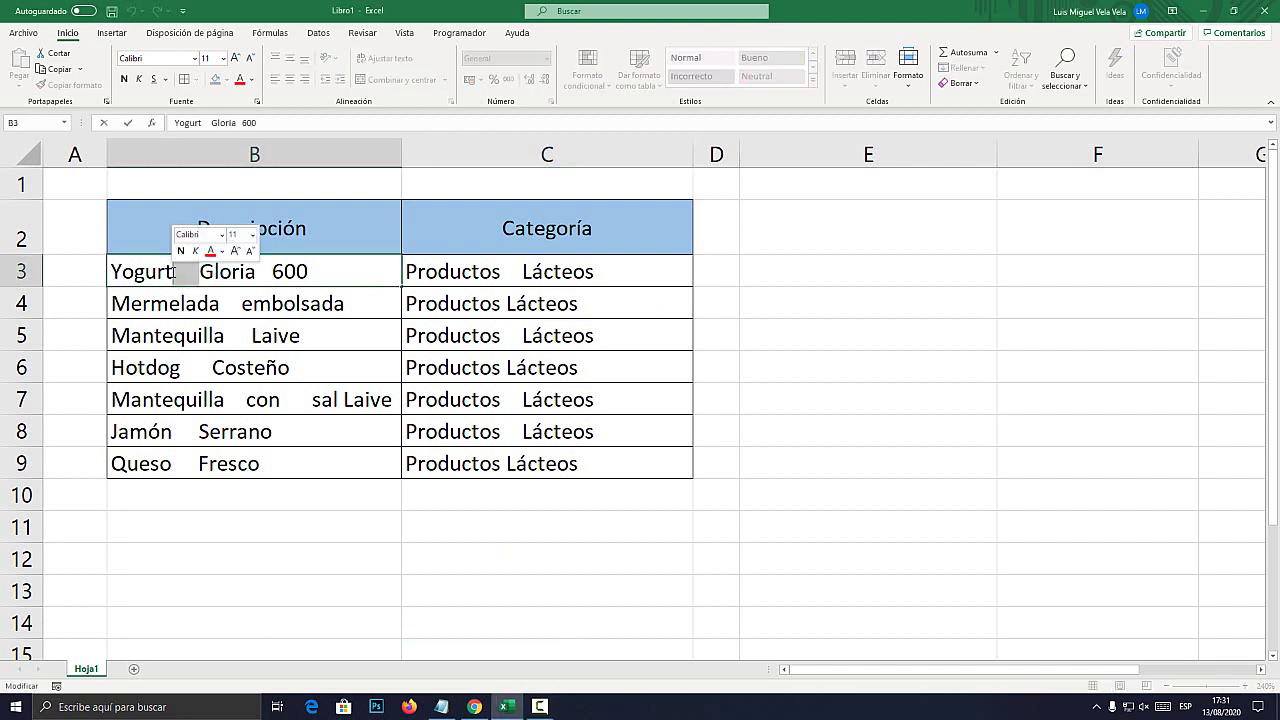
drag(1206, 592, 1206, 618)
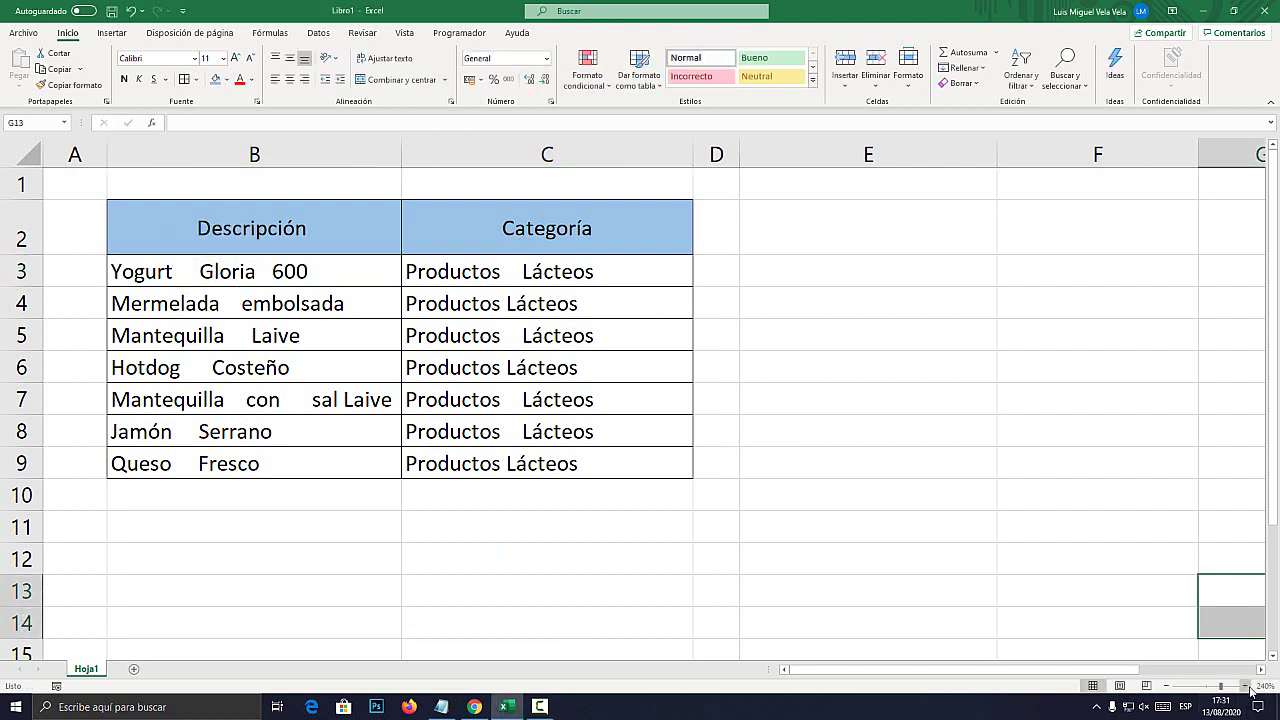
mouse_move(855, 670)
mouse_down()
mouse_move(978, 670)
mouse_move(856, 678)
mouse_up()
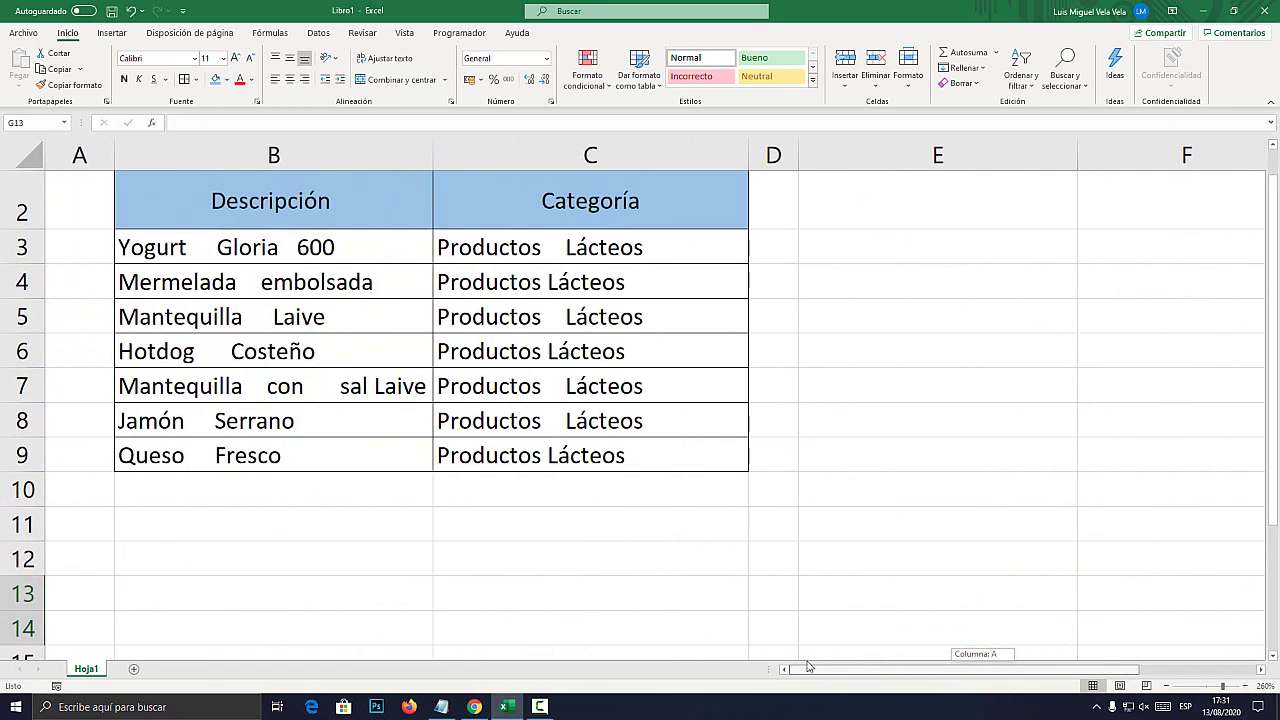
click(200, 248)
scroll(171, 371, up, 1)
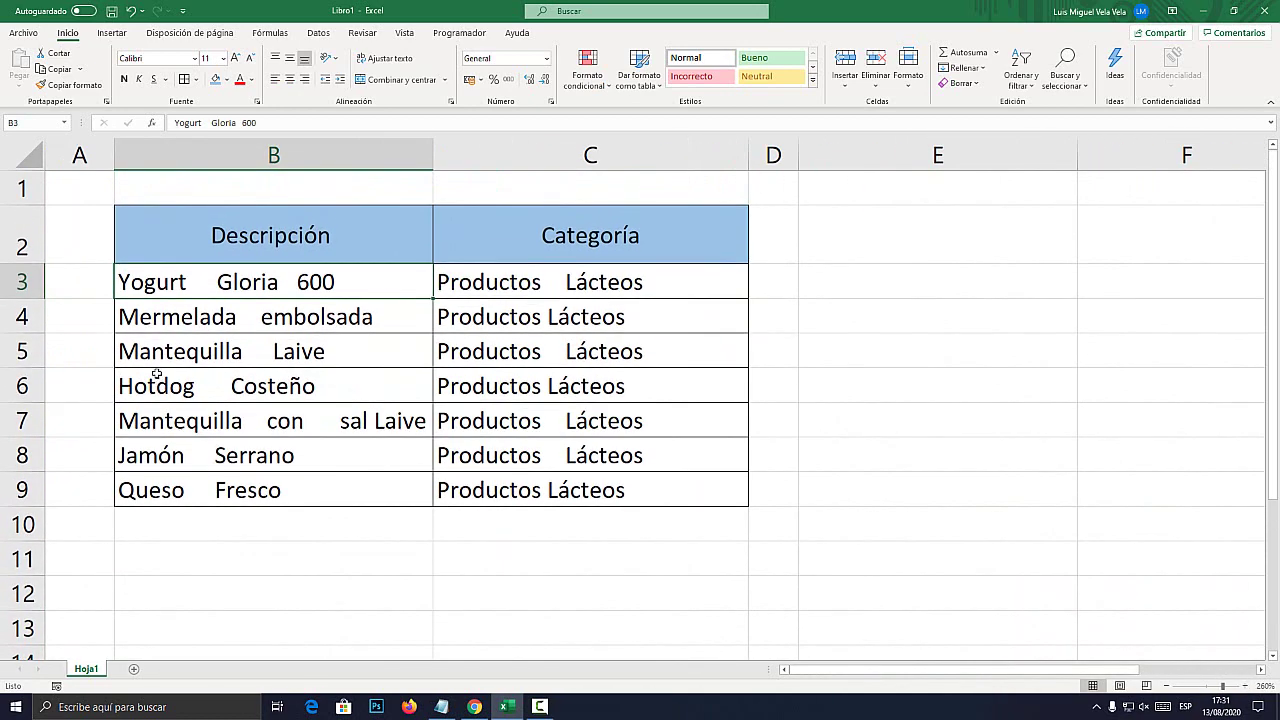
double_click(168, 282)
drag(215, 281, 187, 283)
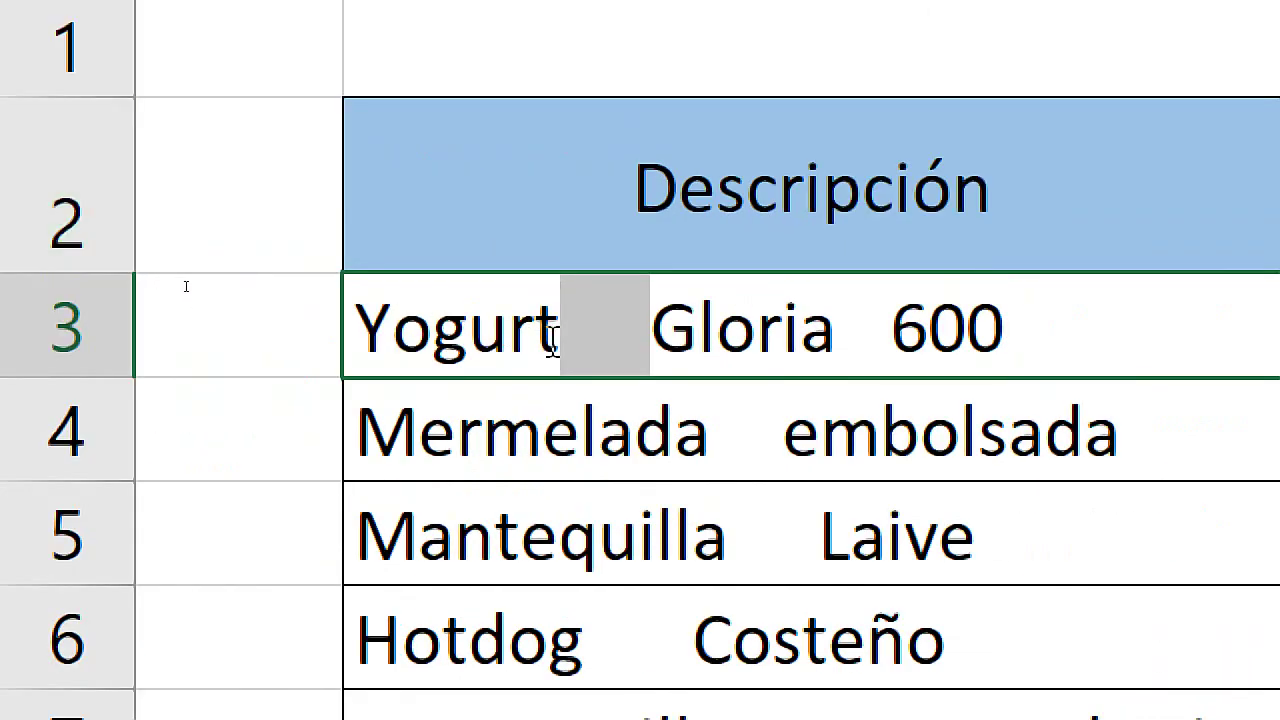
key(Left)
drag(650, 330, 563, 330)
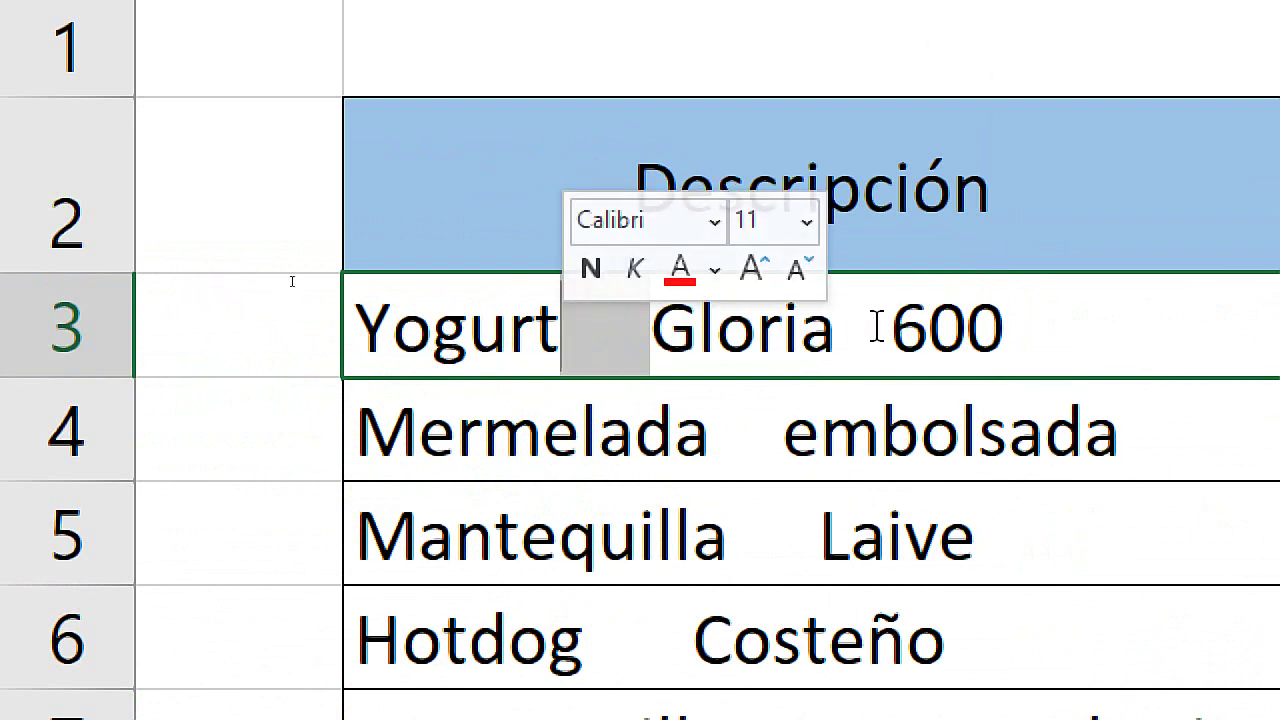
key(Delete)
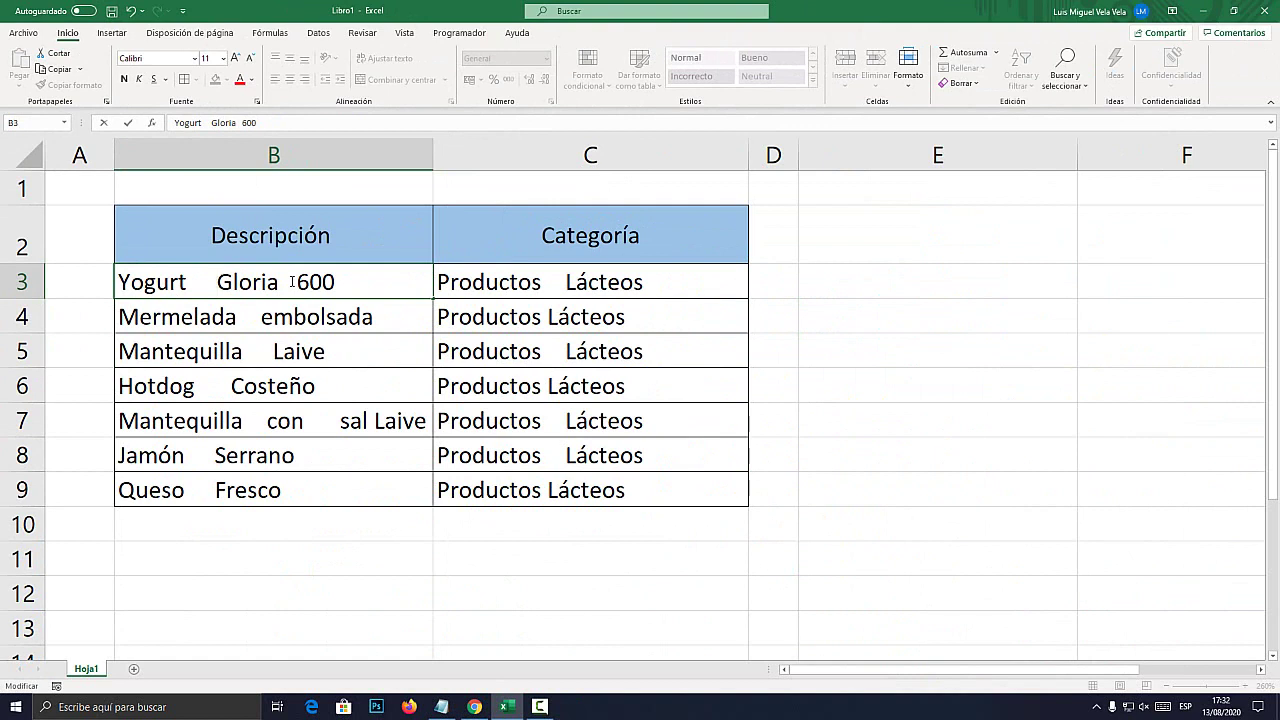
click(316, 557)
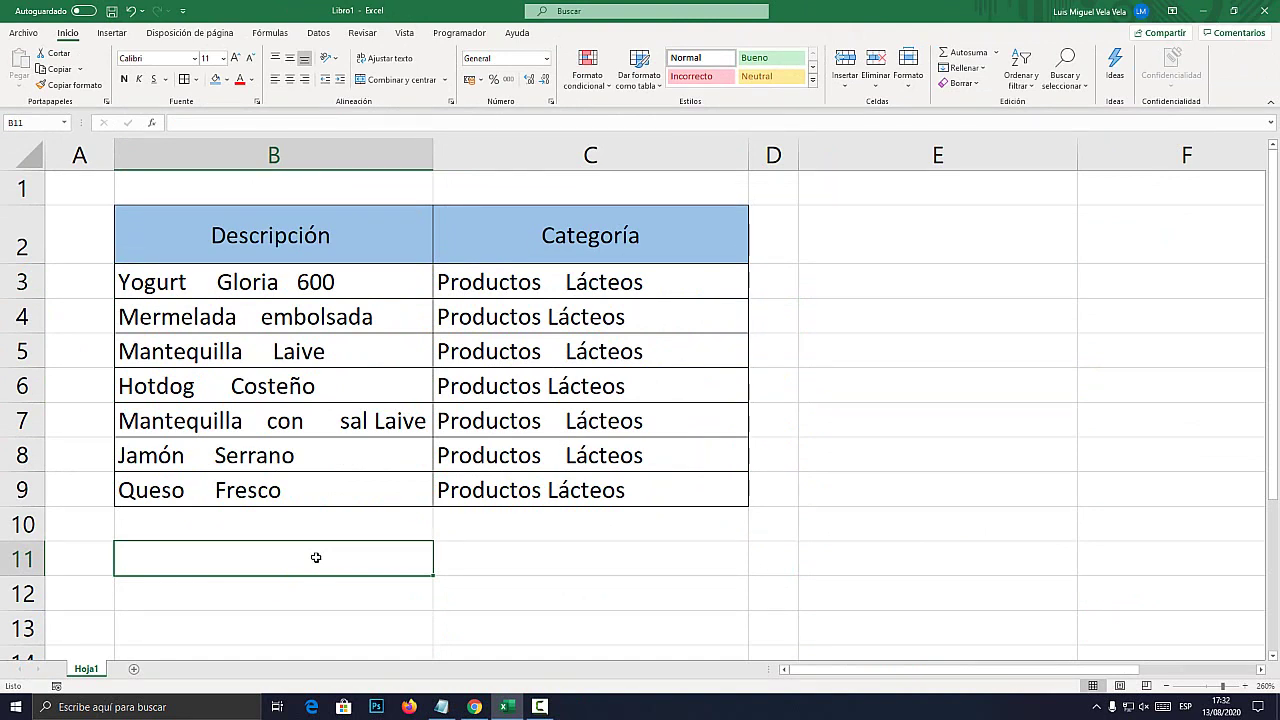
Re-examine the spaces after 'Yogurt' in B3, leaving the text unchanged.
click(207, 281)
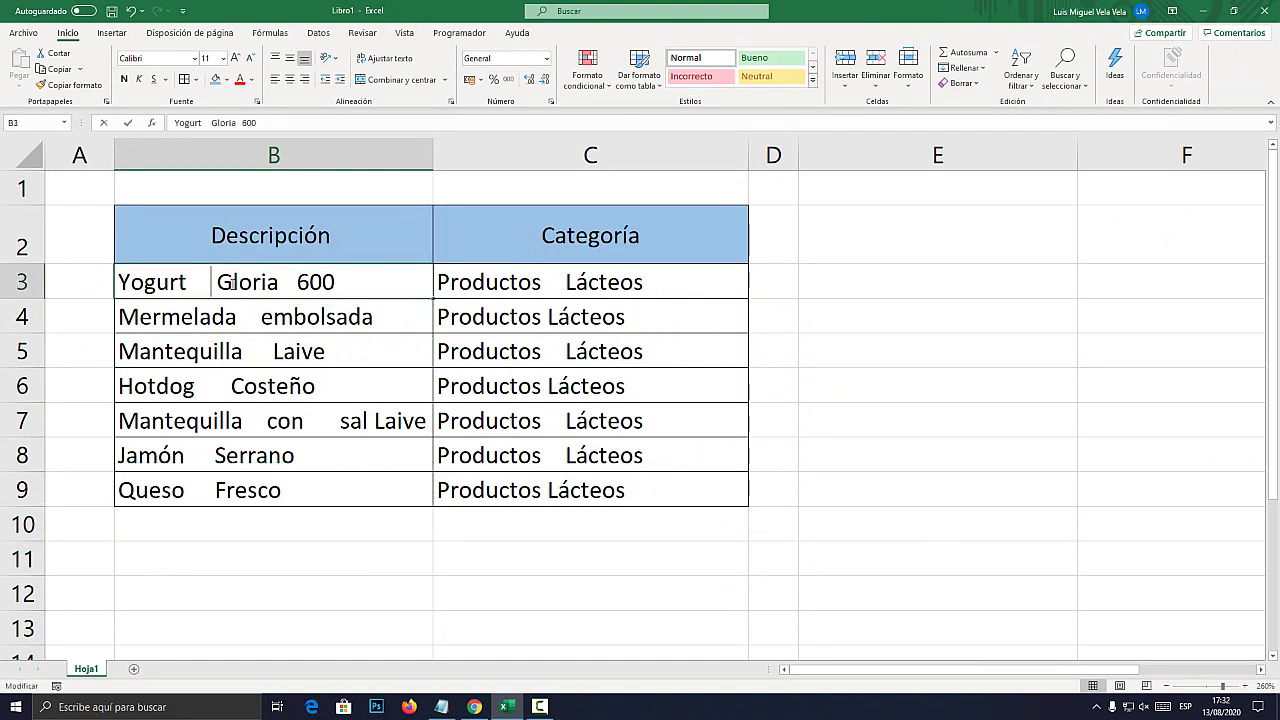
double_click(214, 282)
drag(216, 282, 186, 282)
key(Escape)
Enter =ESPACIOS(B3) in E3 so it shows 'Yogurt Gloria 600' with single spaces.
click(885, 278)
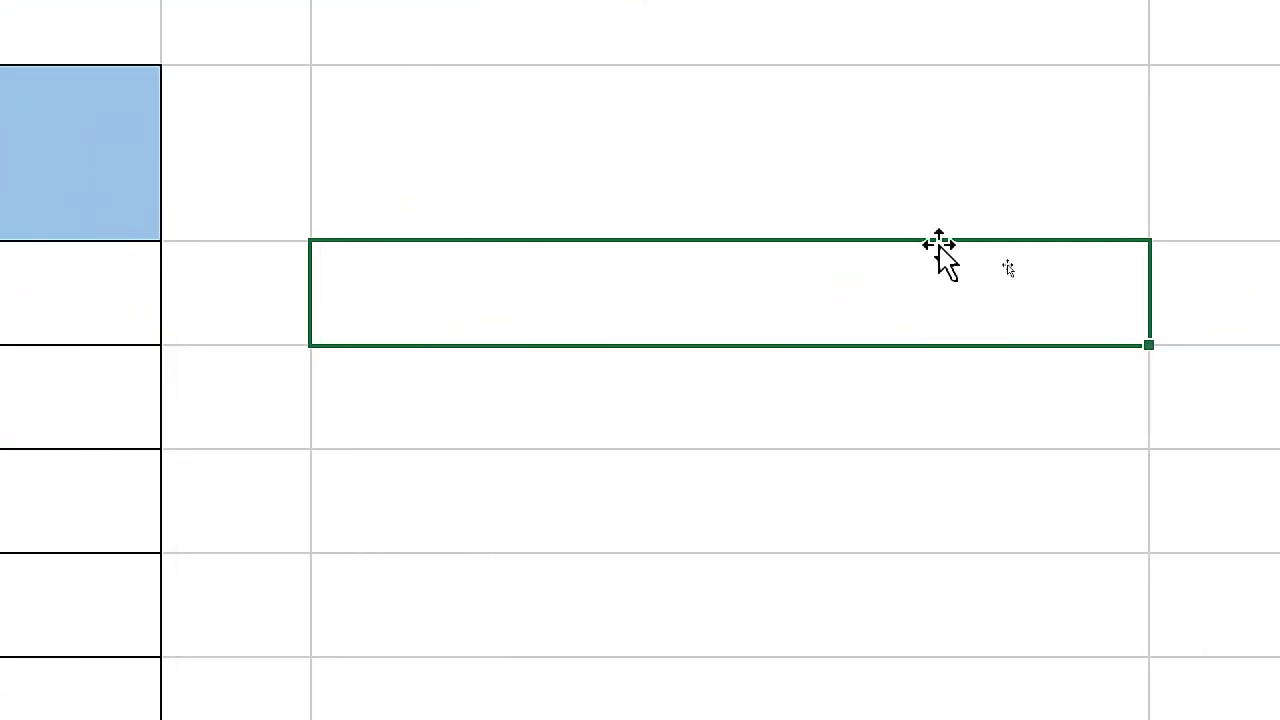
double_click(941, 249)
text(=)
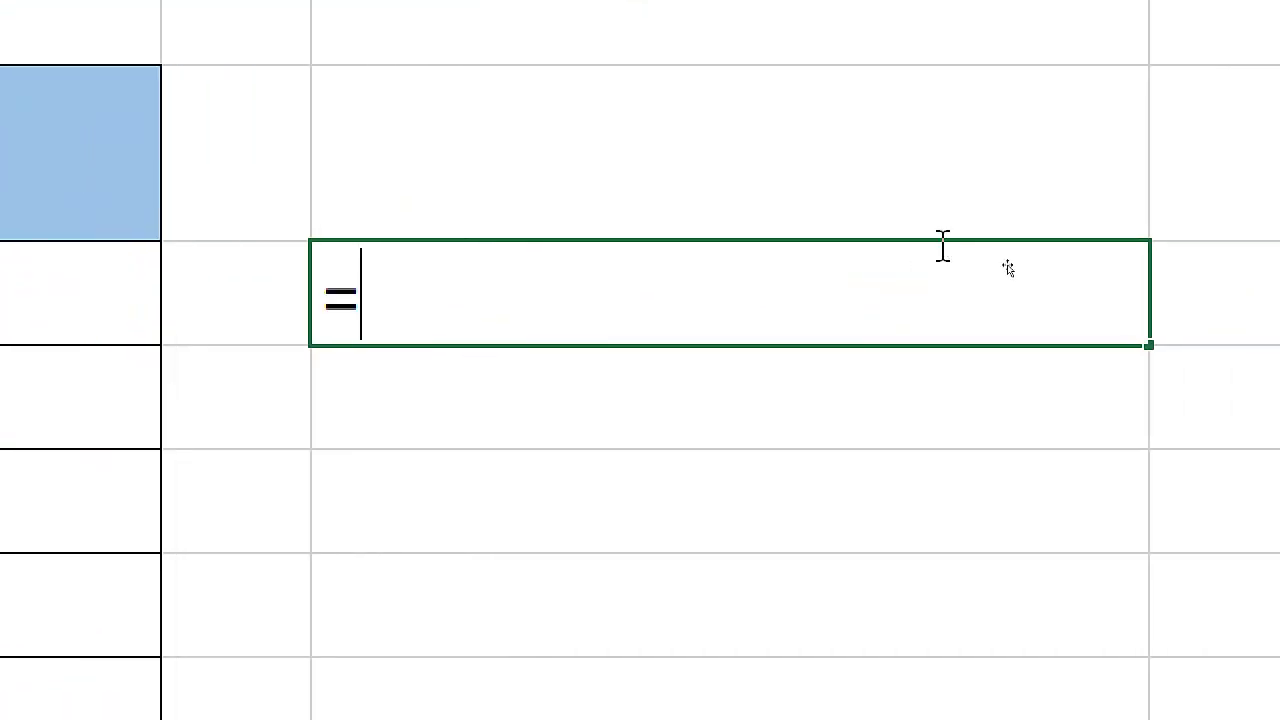
text(espaci)
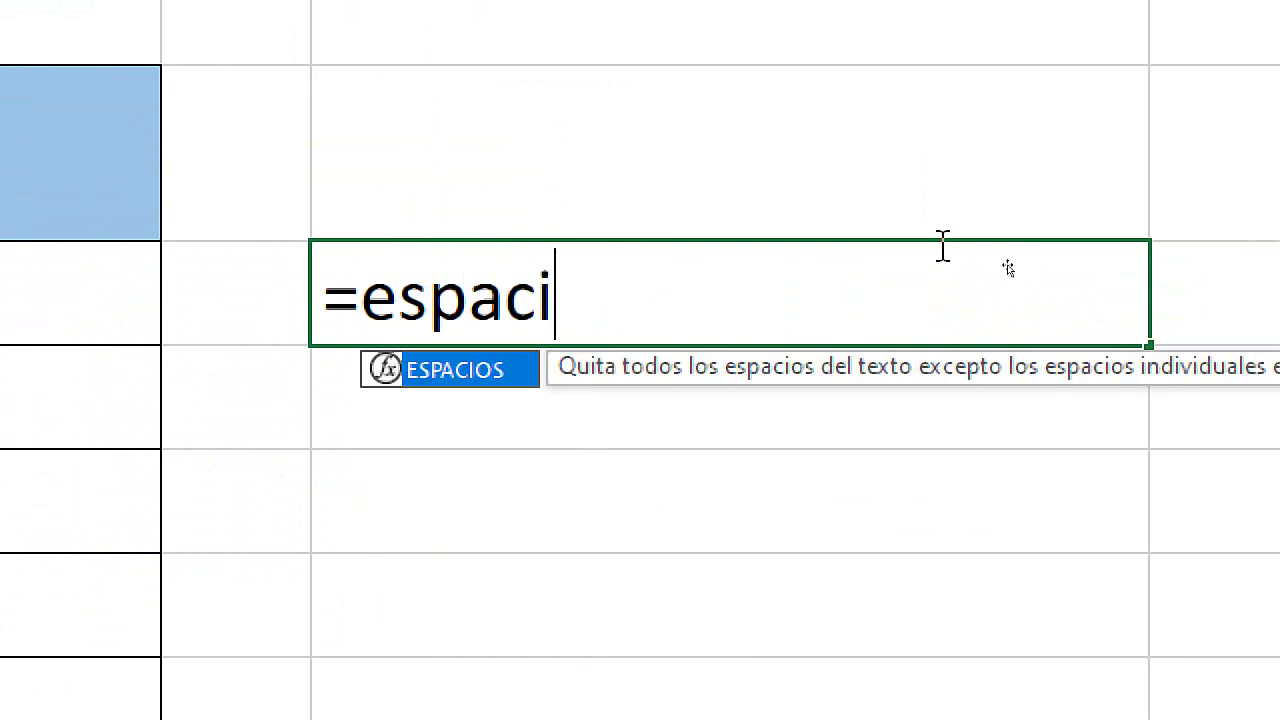
text(os)
key(Tab)
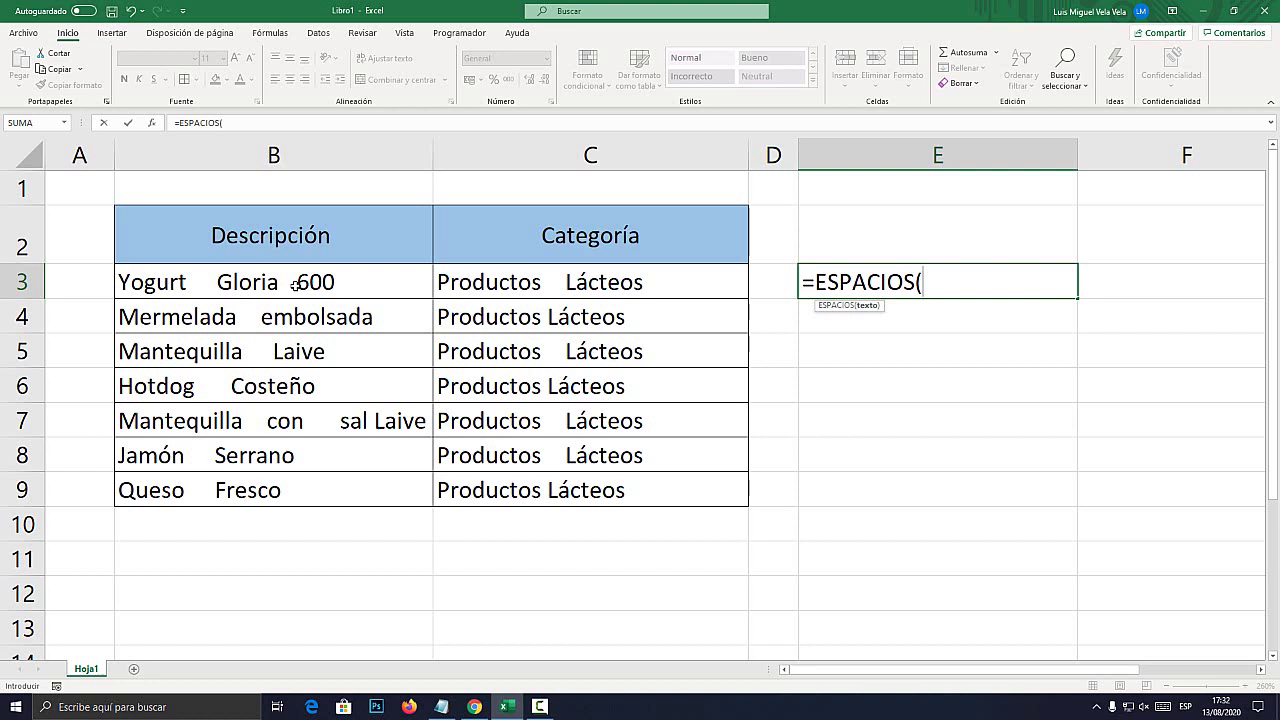
click(296, 285)
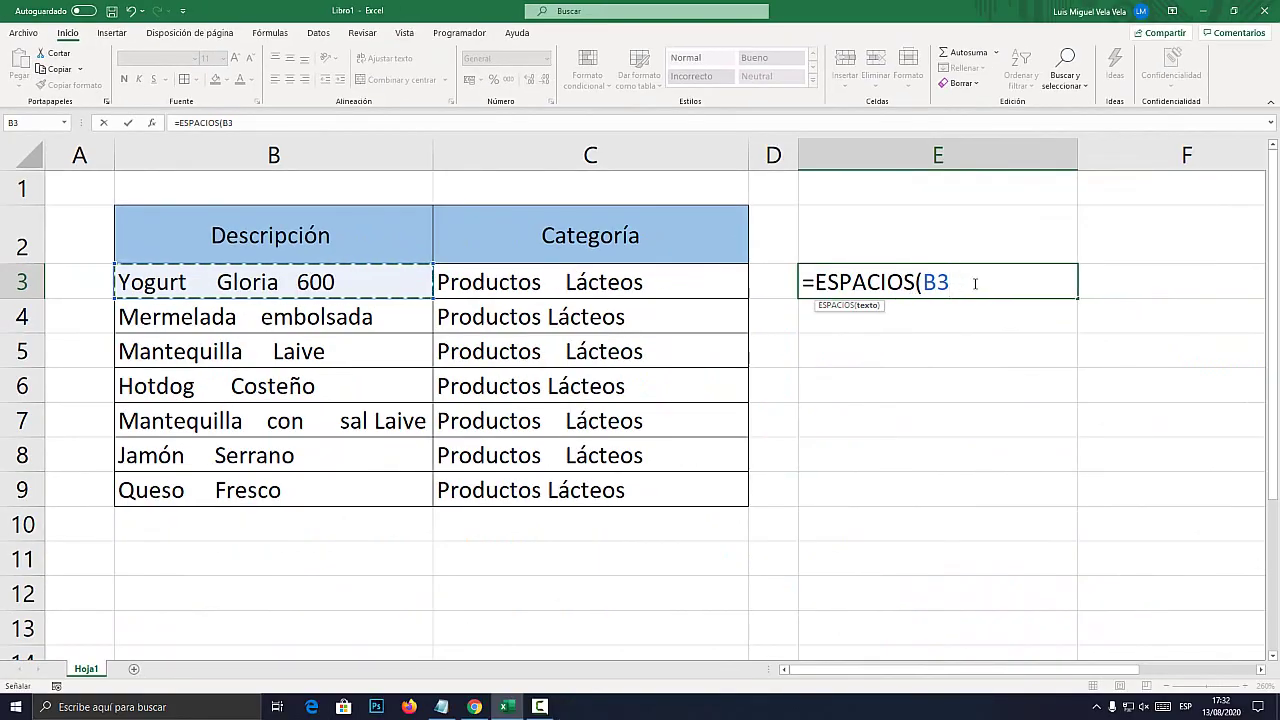
text())
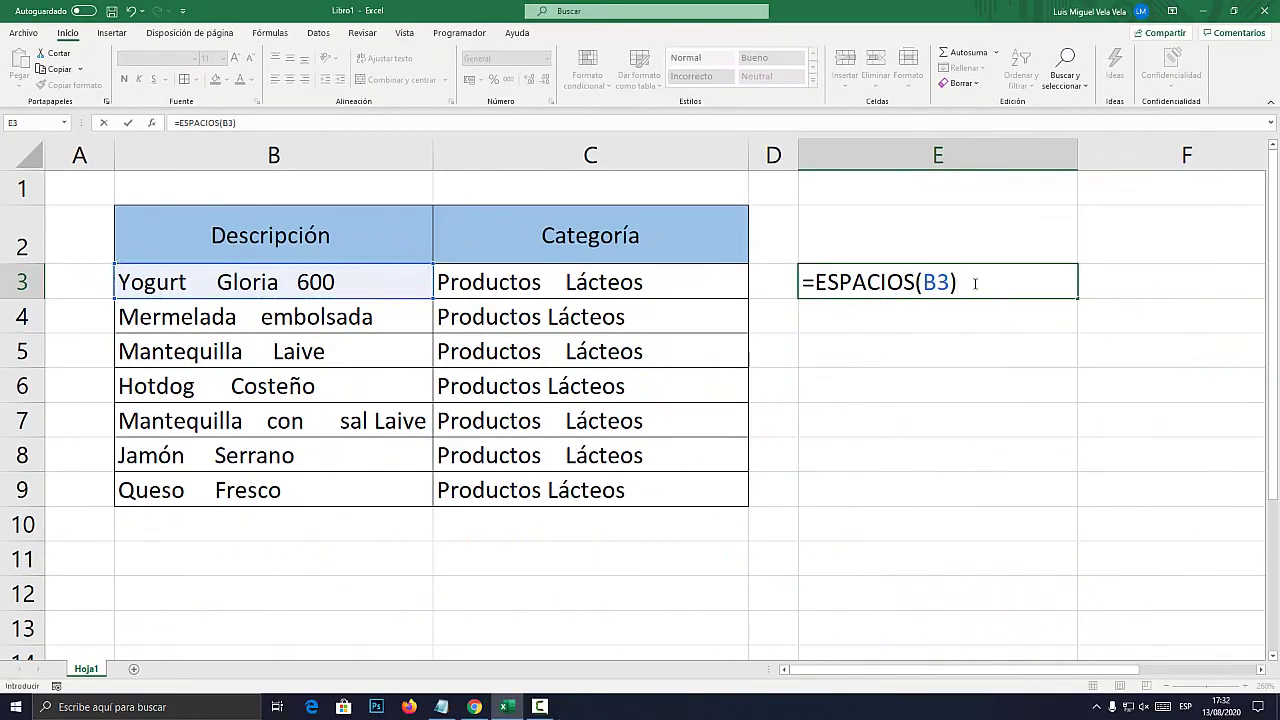
key(Return)
click(975, 283)
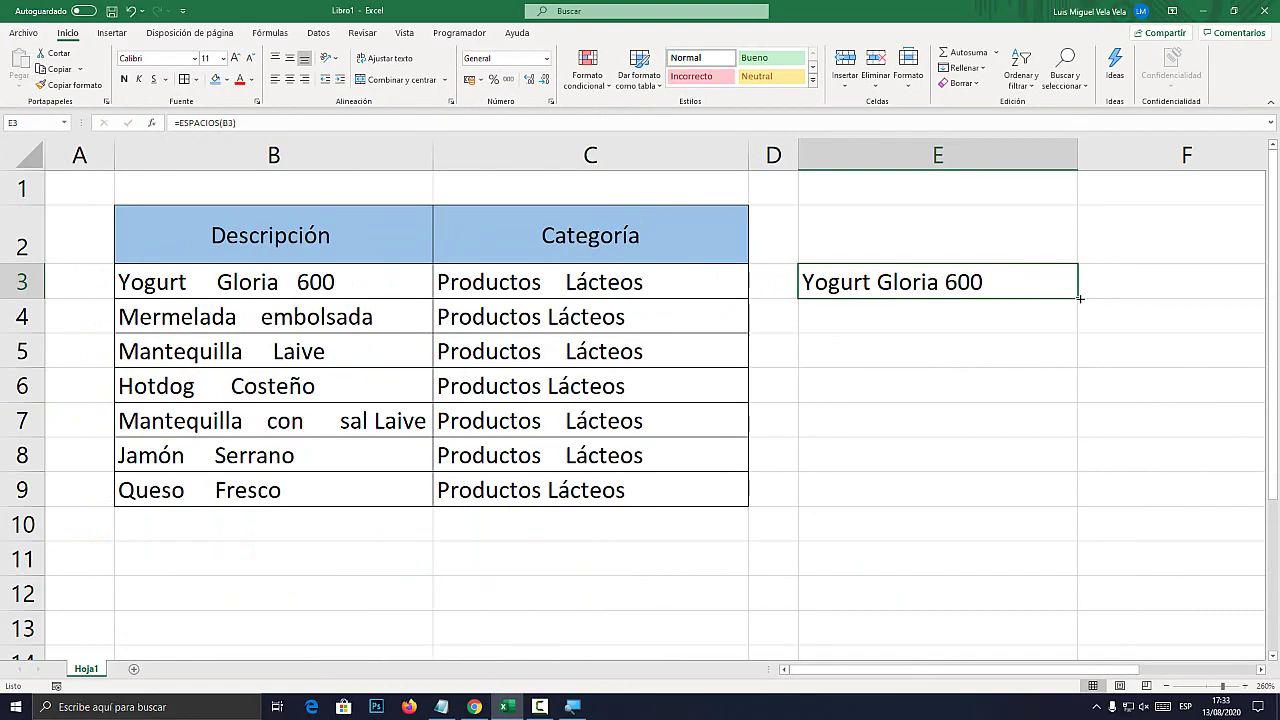
Fill the ESPACIOS formula down to row 9 and across into column F, then check F3 against C3.
drag(1080, 298, 1080, 505)
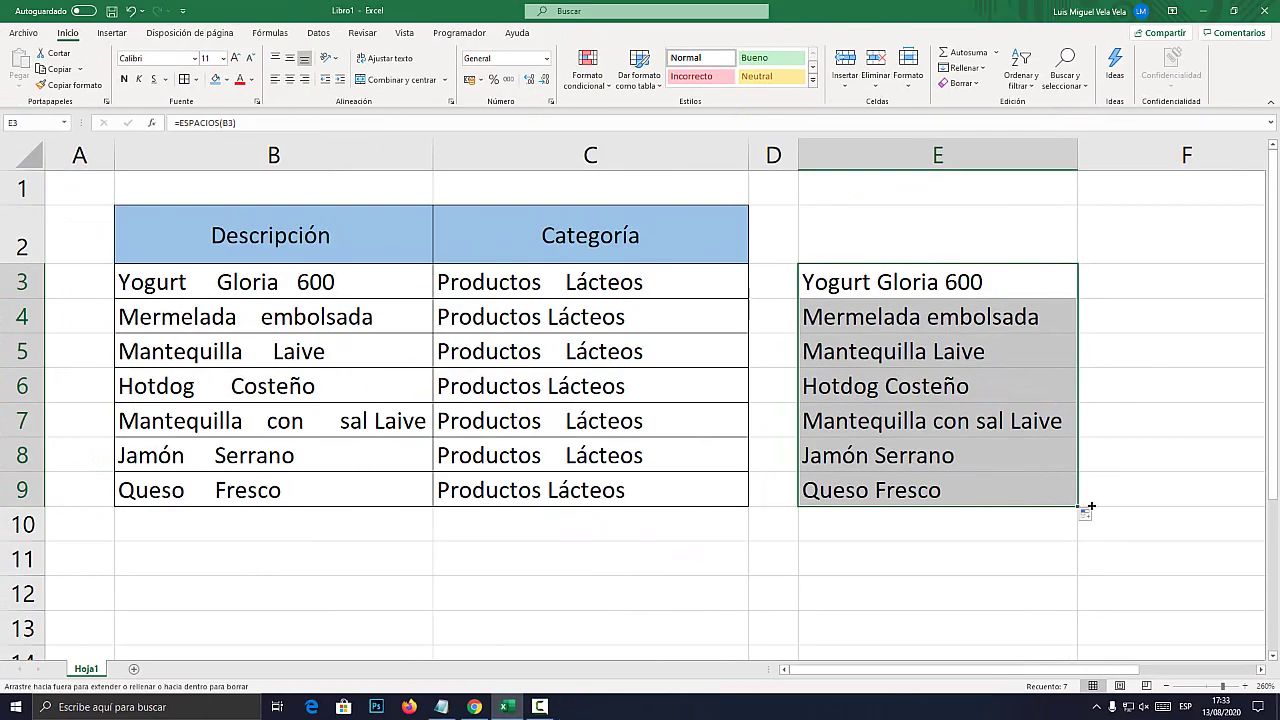
drag(1080, 507, 1250, 528)
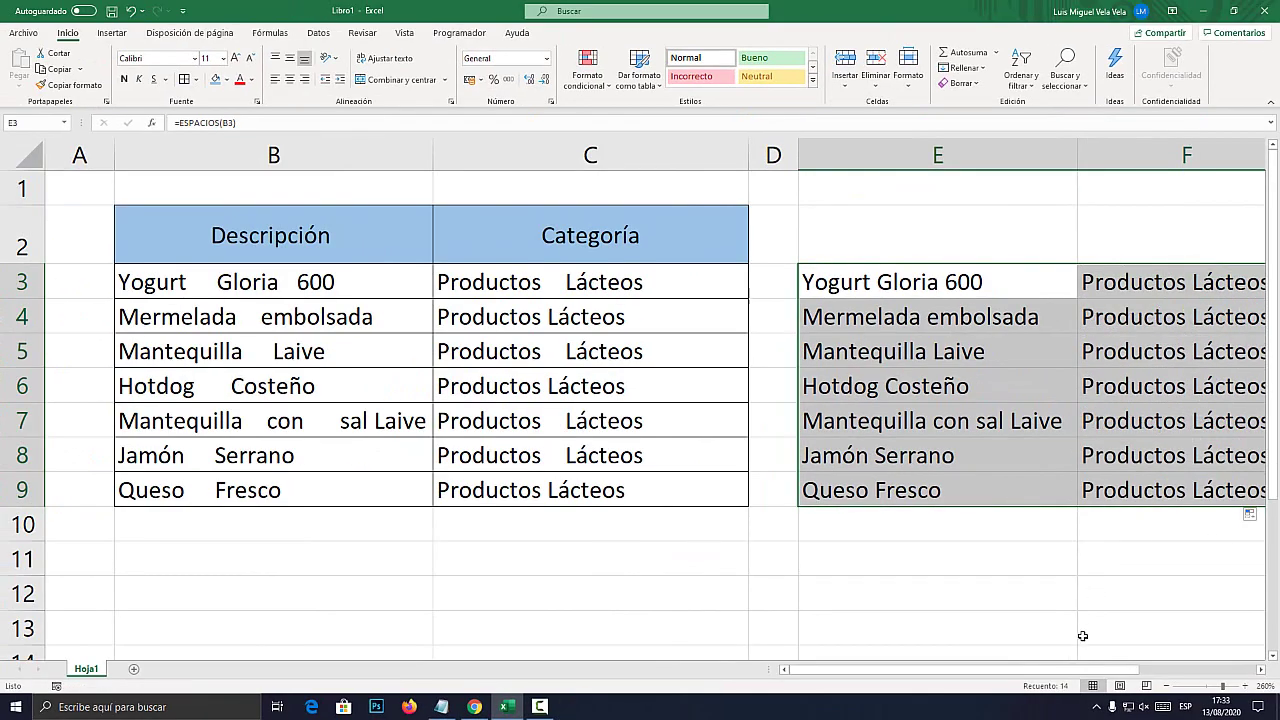
drag(1077, 669, 1143, 667)
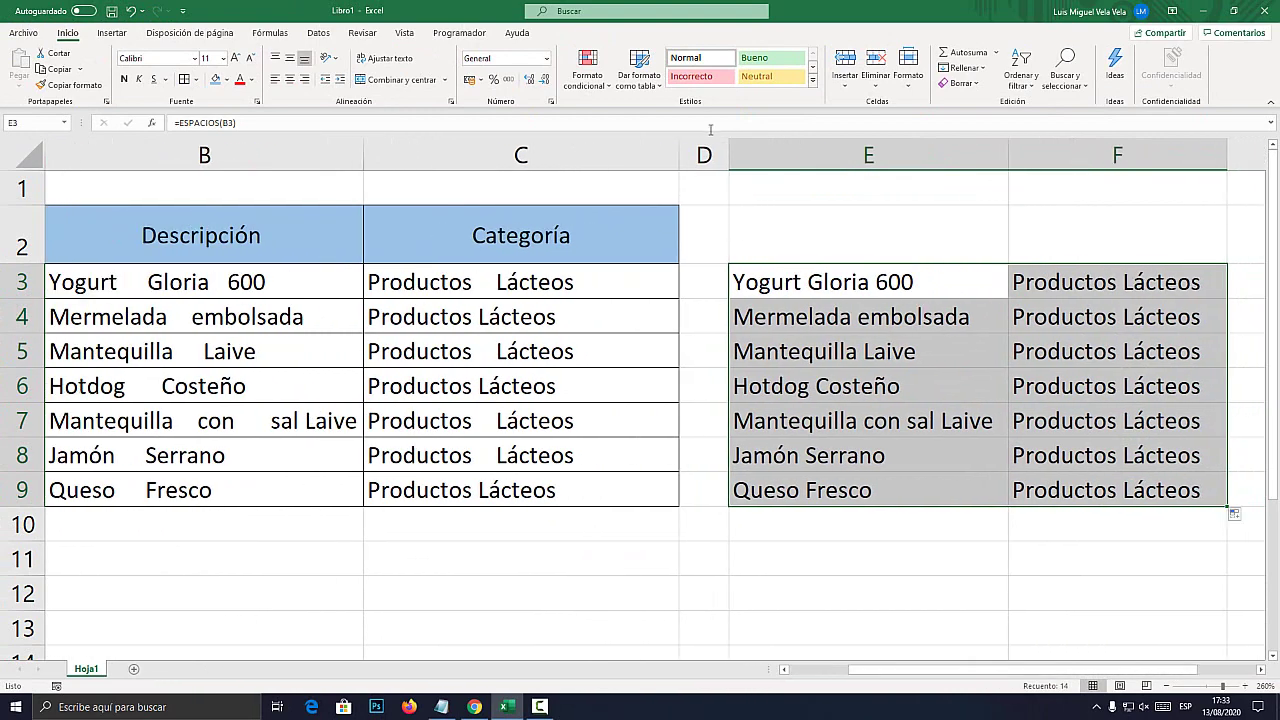
drag(728, 155, 715, 155)
click(1060, 592)
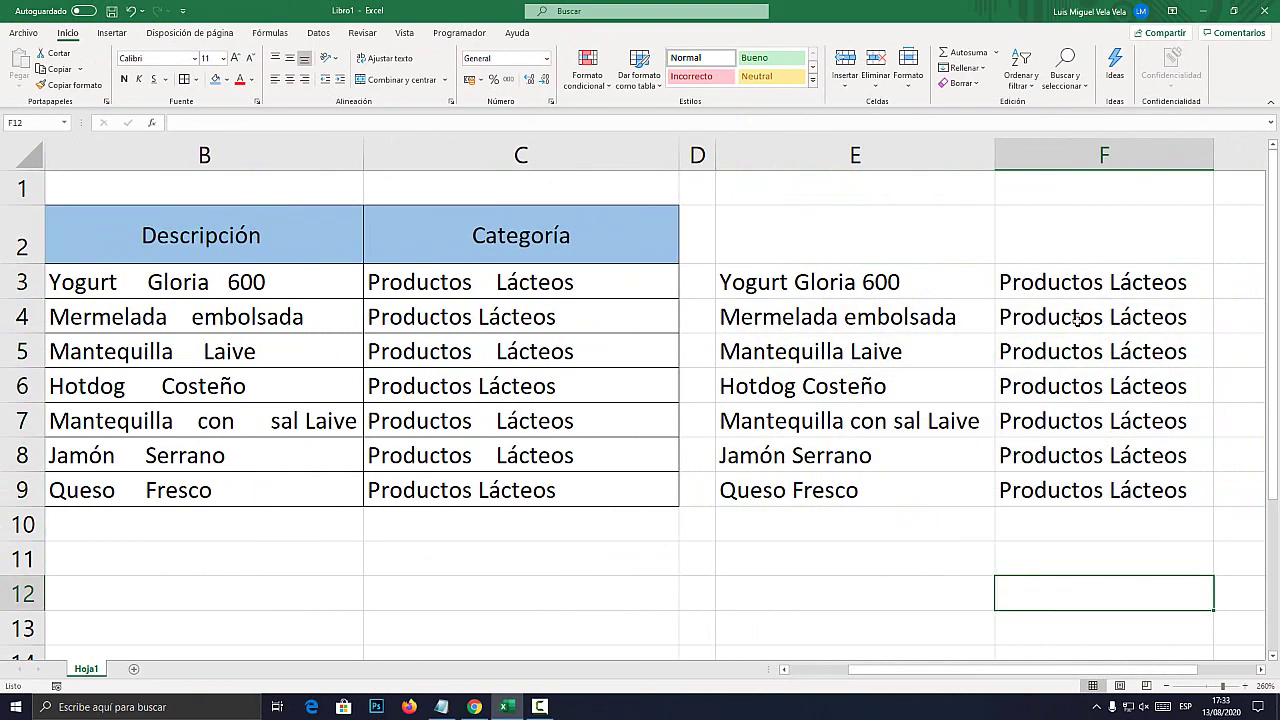
click(1080, 285)
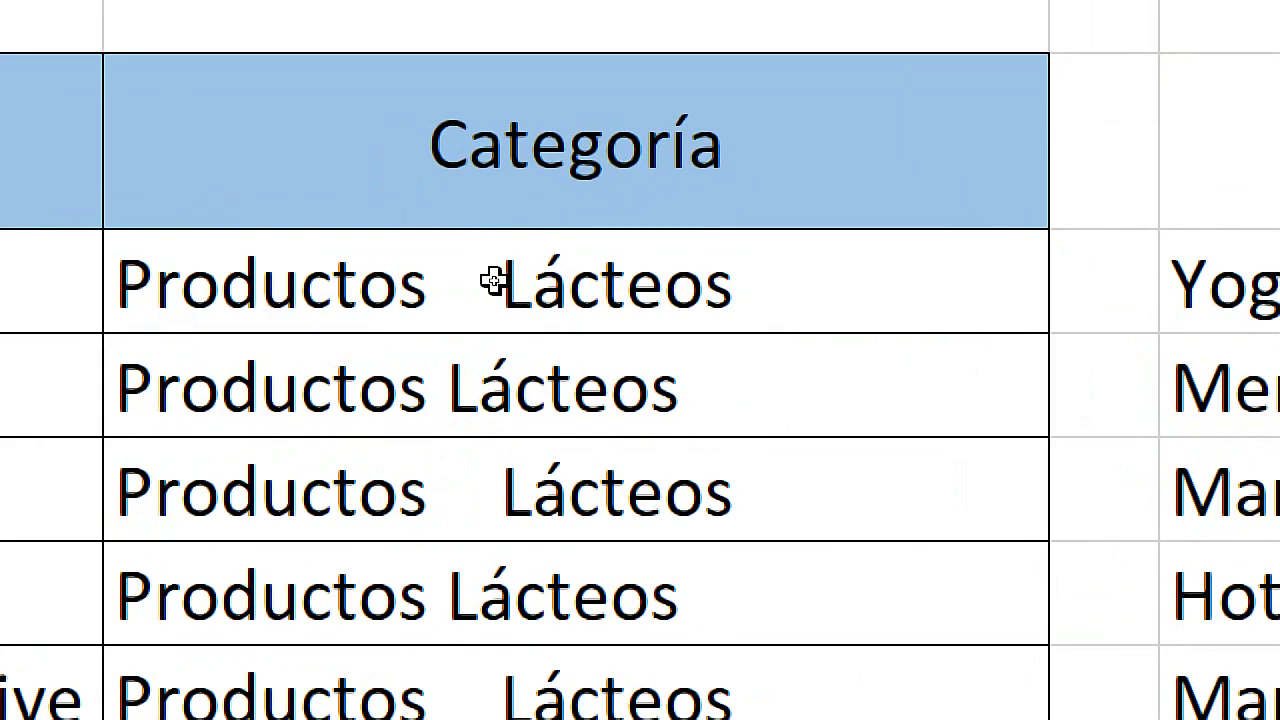
click(492, 282)
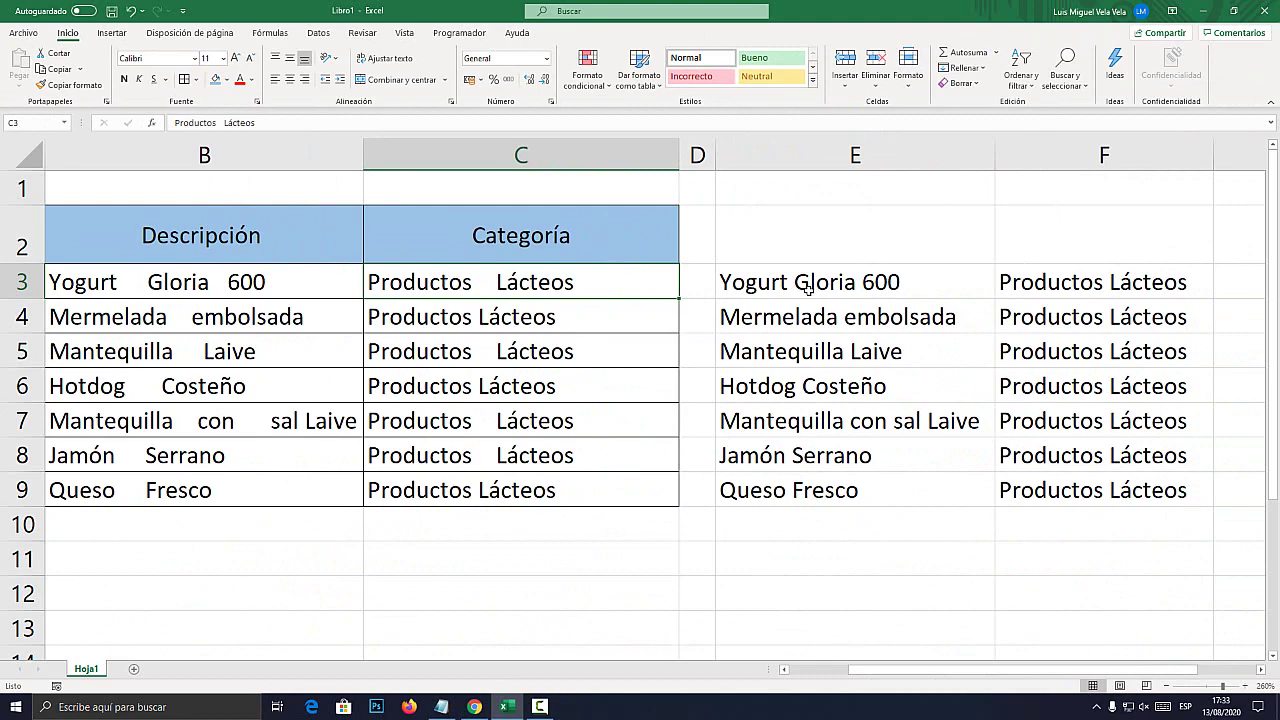
Check the ESPACIOS formula in E3, then copy the cleaned range E3:F9.
double_click(808, 287)
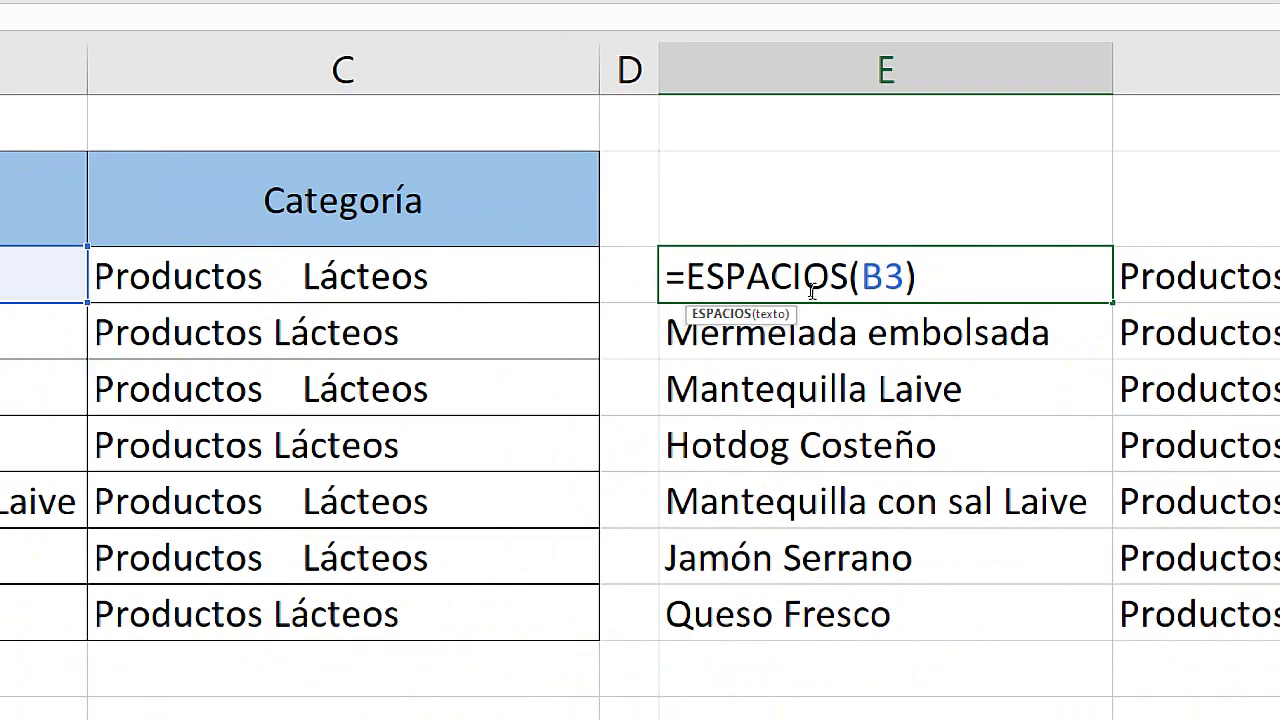
key(Escape)
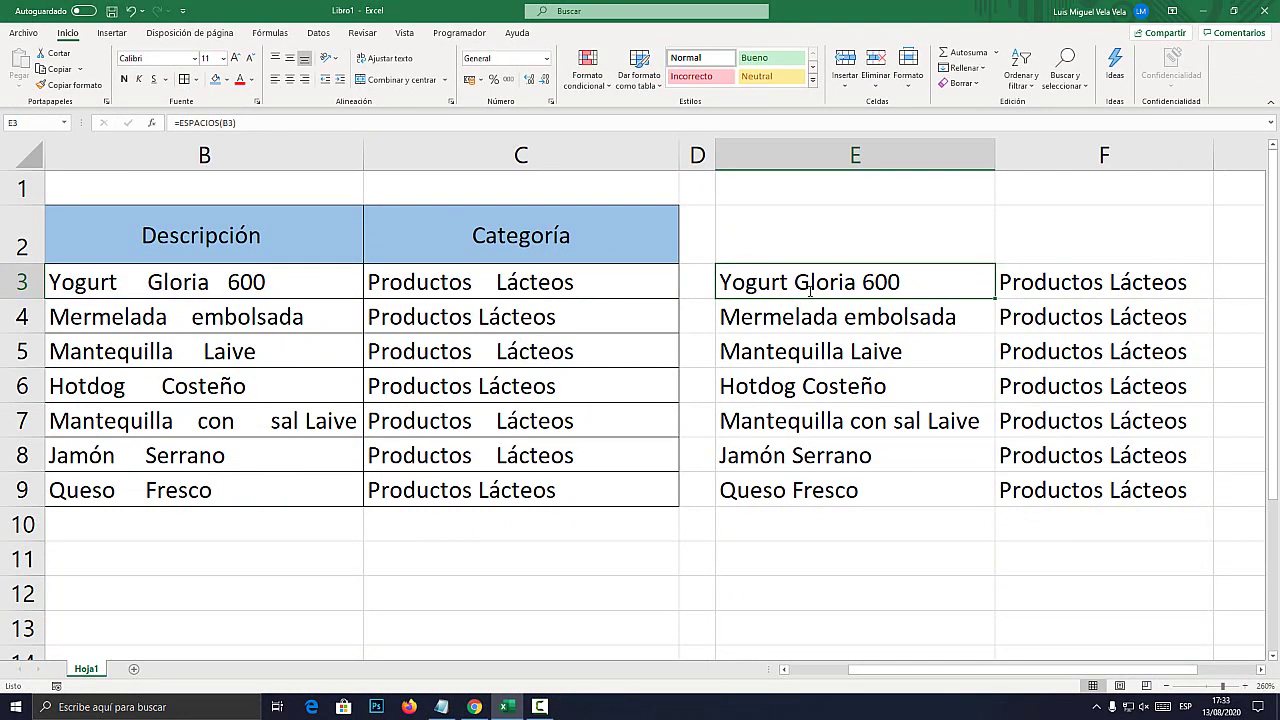
mouse_move(1052, 485)
mouse_down()
mouse_move(790, 290)
mouse_move(1050, 490)
mouse_up()
click(850, 420)
right_click(830, 335)
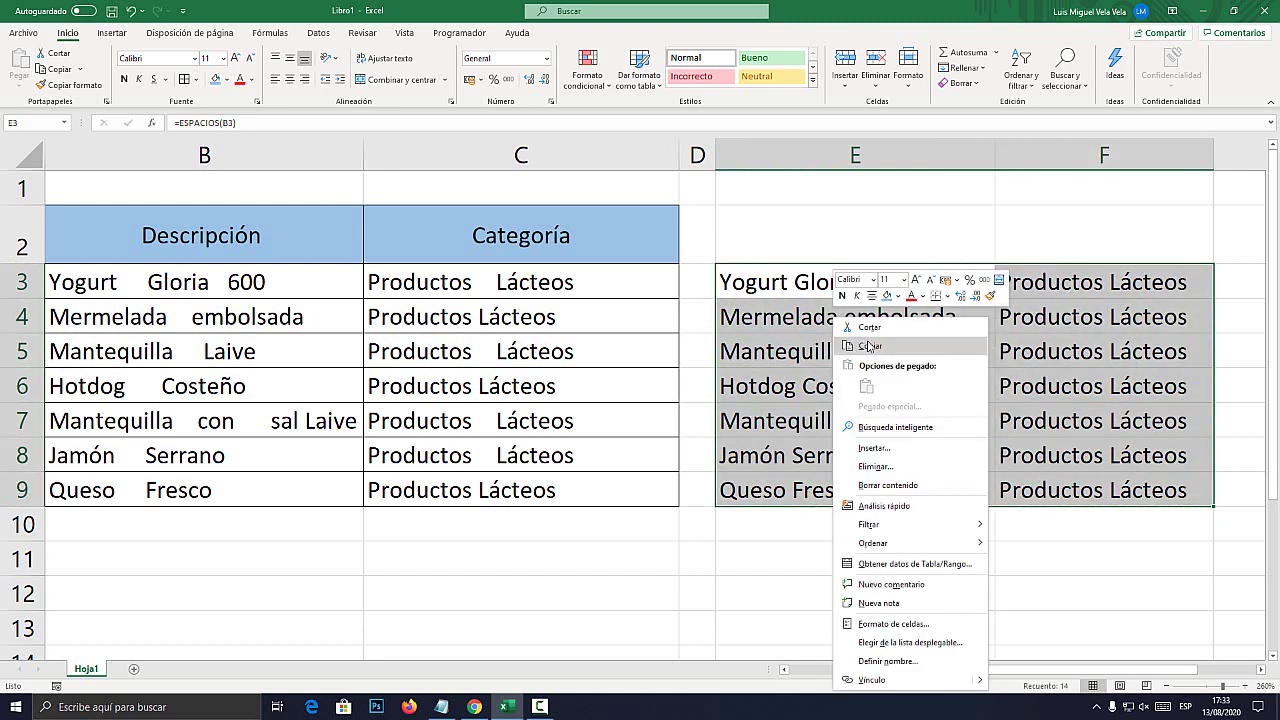
click(873, 347)
Paste the cleaned range at E11 as values only, filling E11:F17.
scroll(817, 423, down, 1)
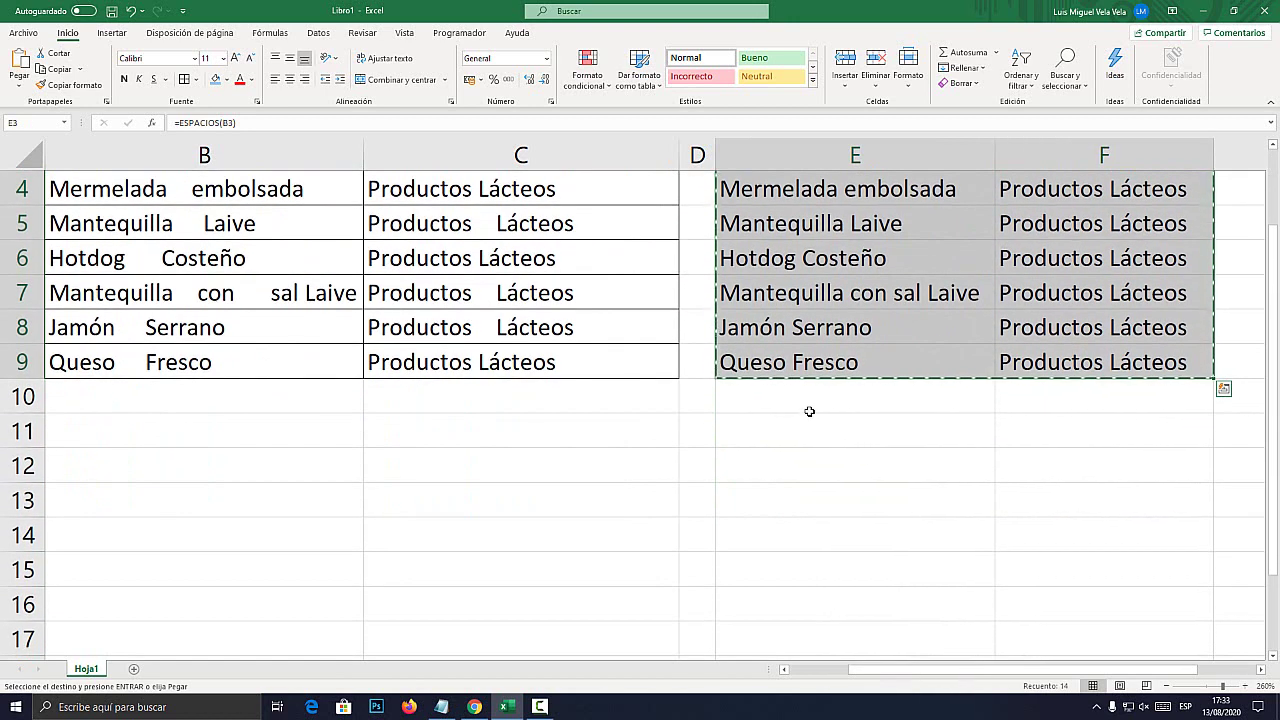
click(796, 429)
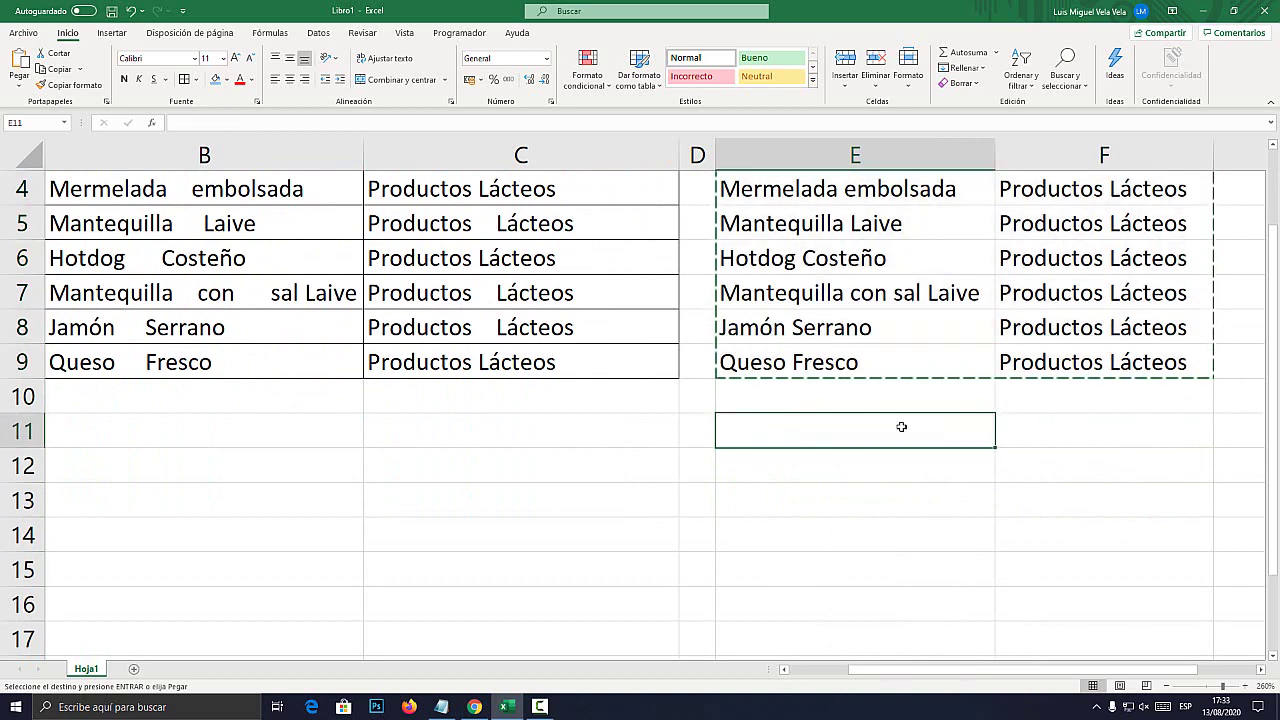
right_click(796, 426)
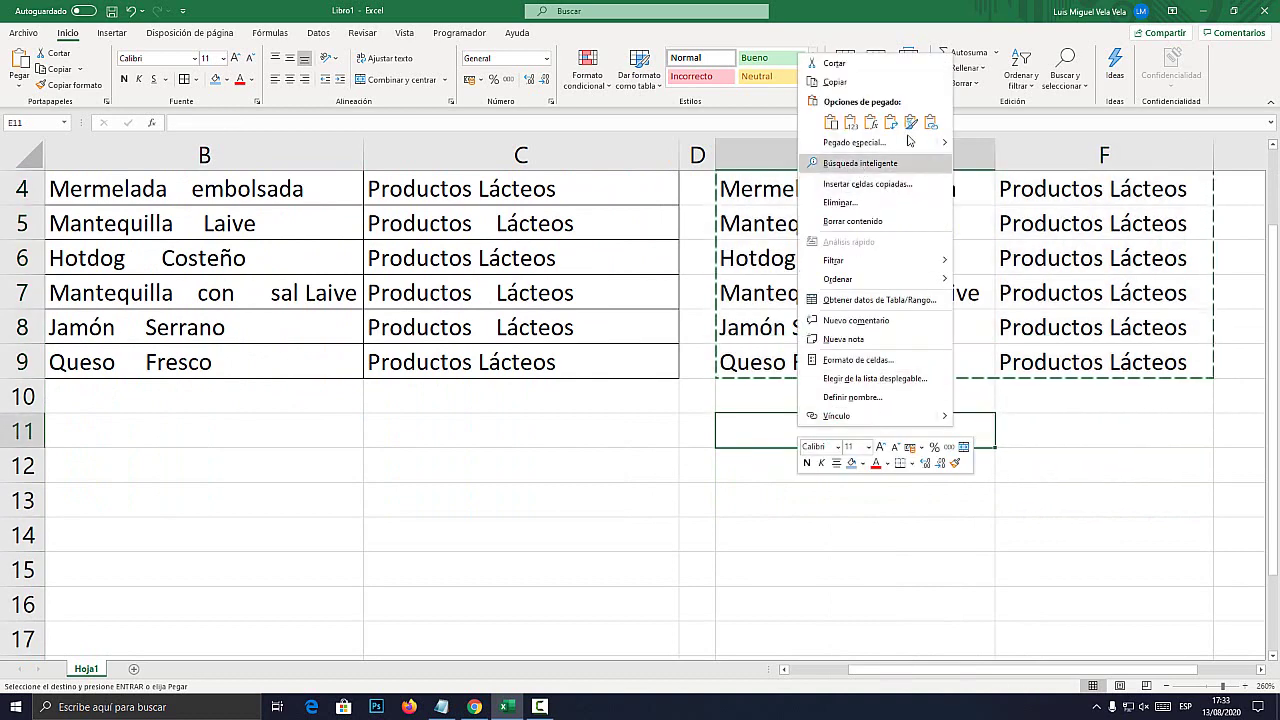
mouse_move(943, 146)
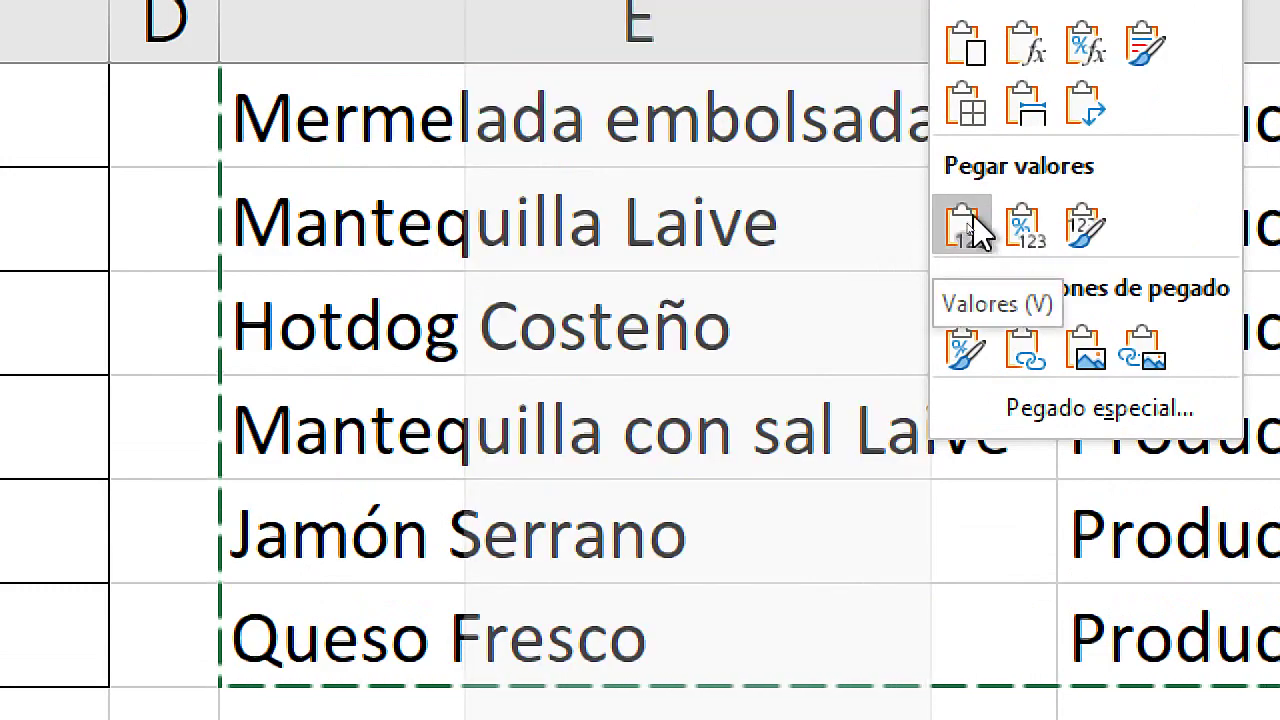
click(966, 225)
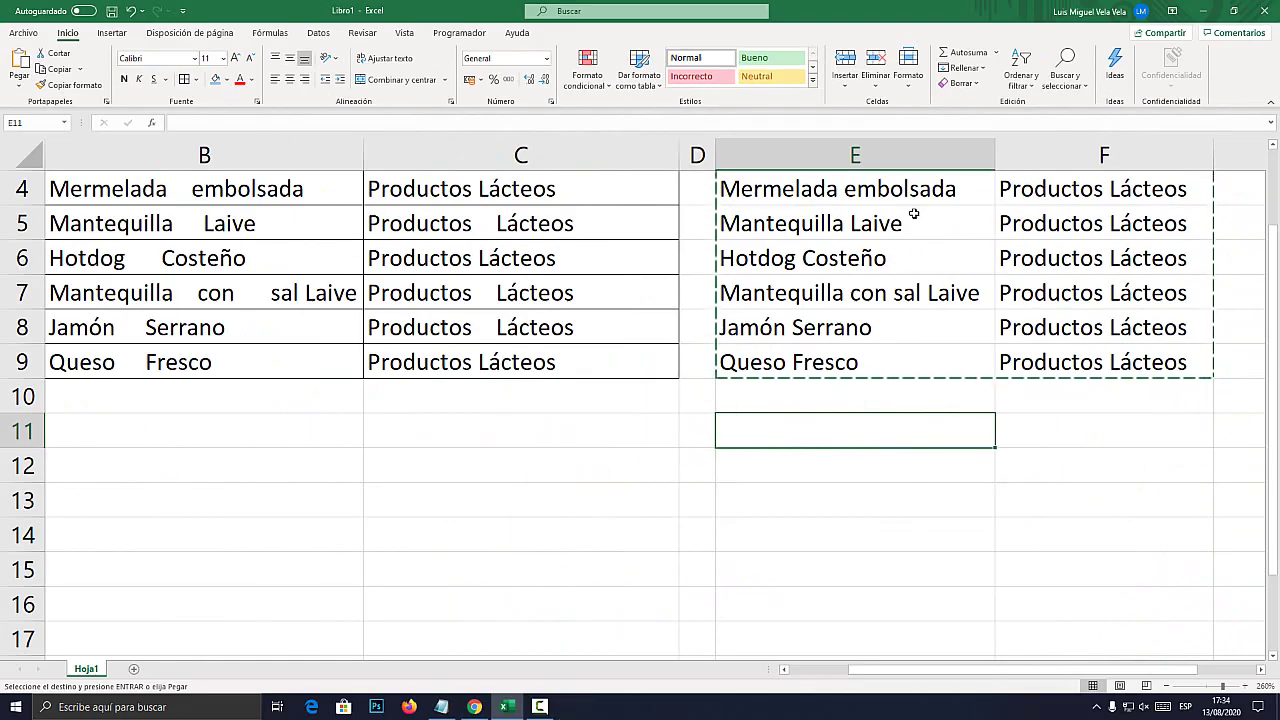
right_click(838, 449)
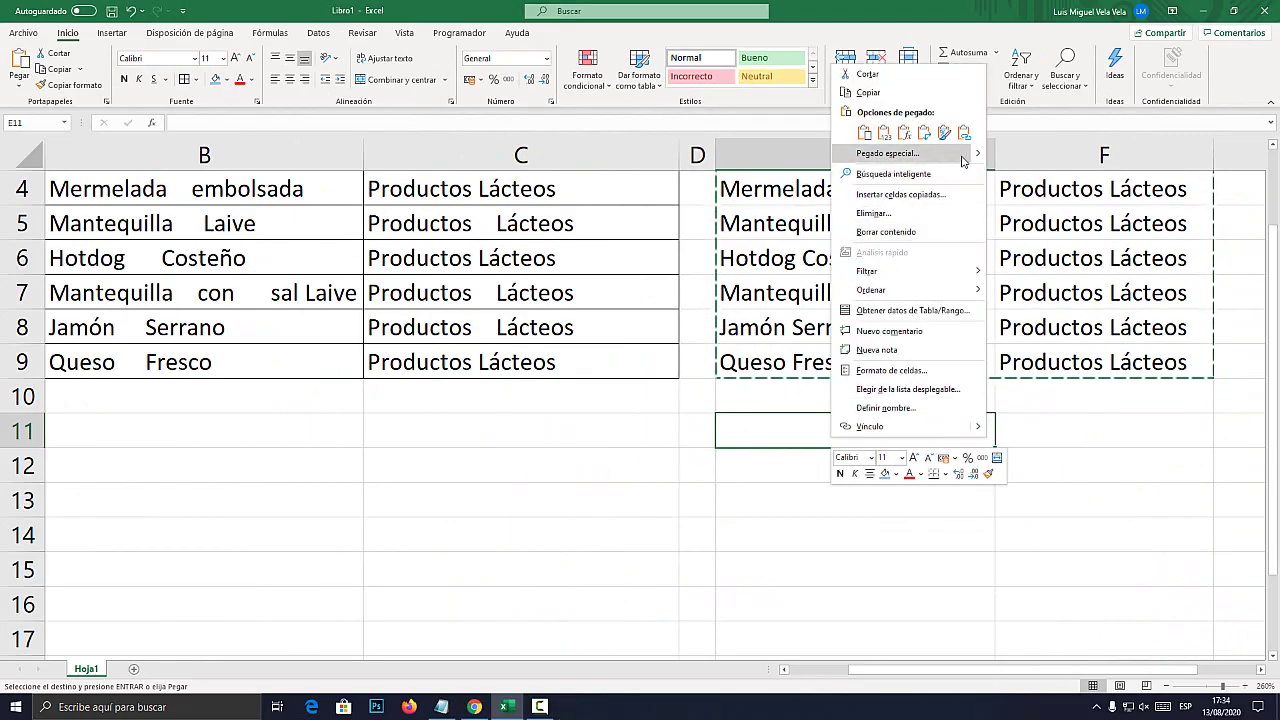
mouse_move(980, 155)
click(1013, 236)
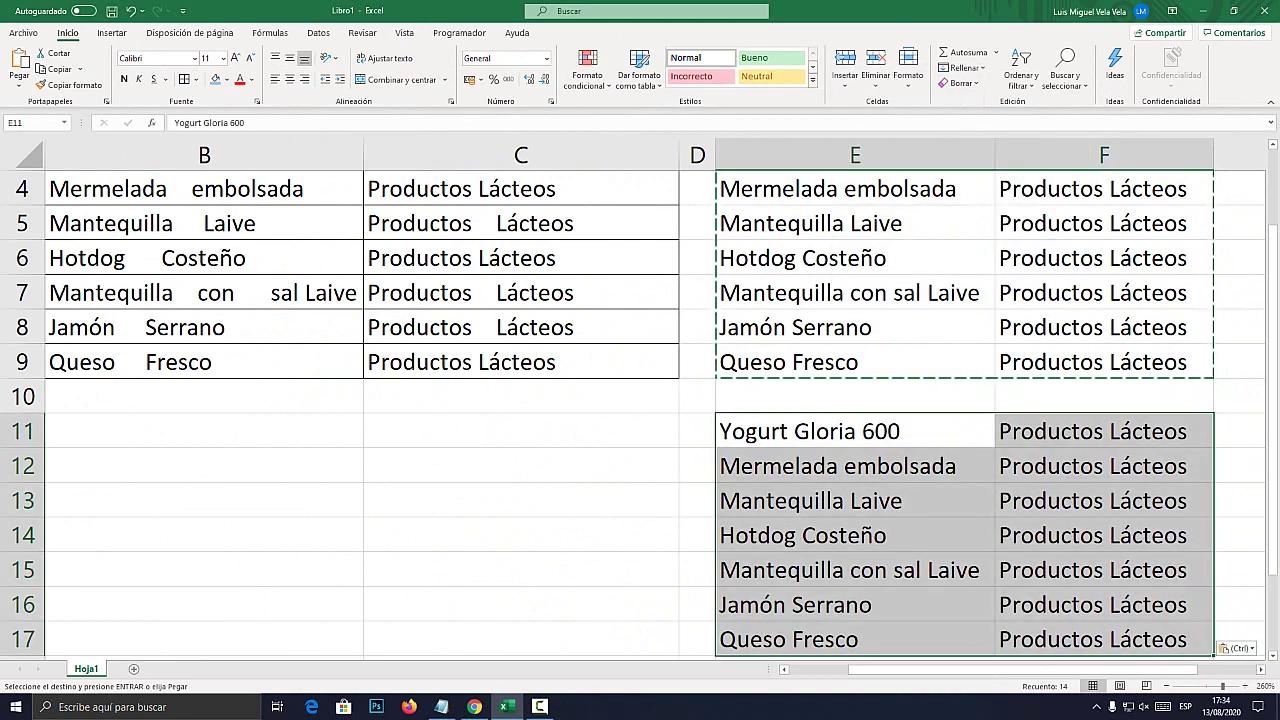
Confirm that pasted cells E17 and E13 contain plain text, not formulas.
click(501, 550)
scroll(501, 550, down, 3)
double_click(776, 330)
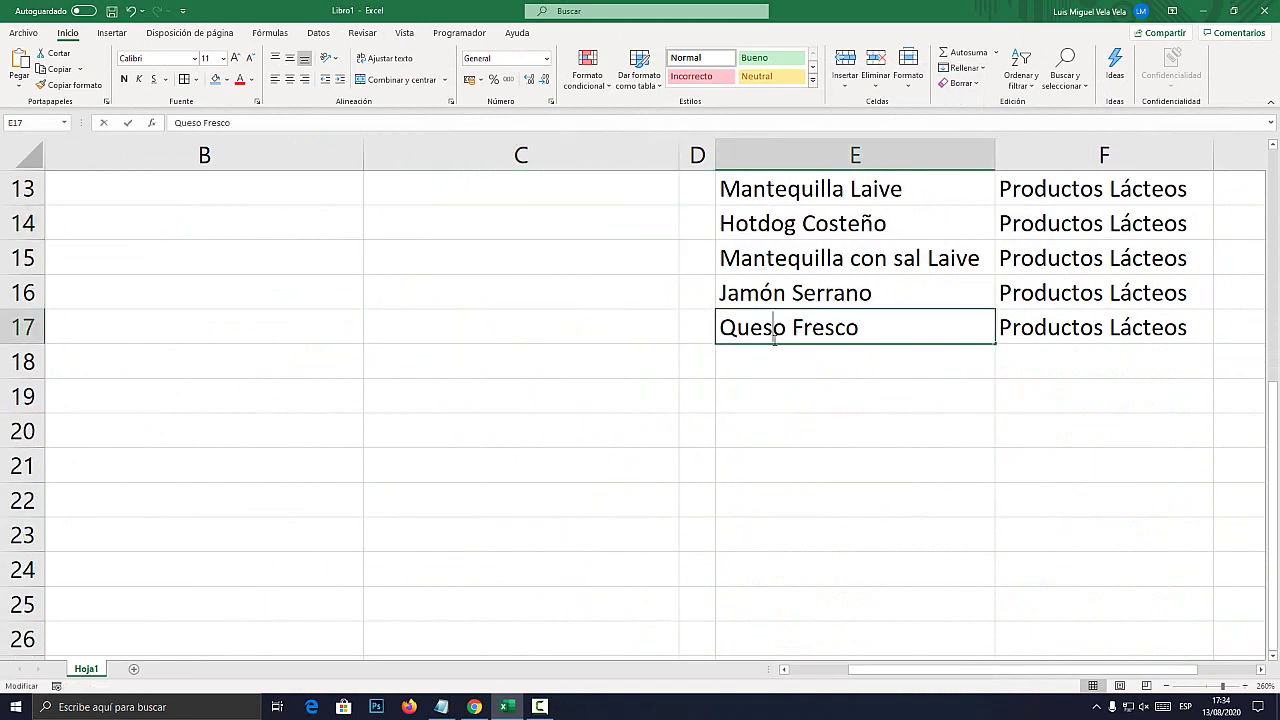
key(shift+End)
scroll(622, 330, up, 2)
click(650, 431)
click(810, 396)
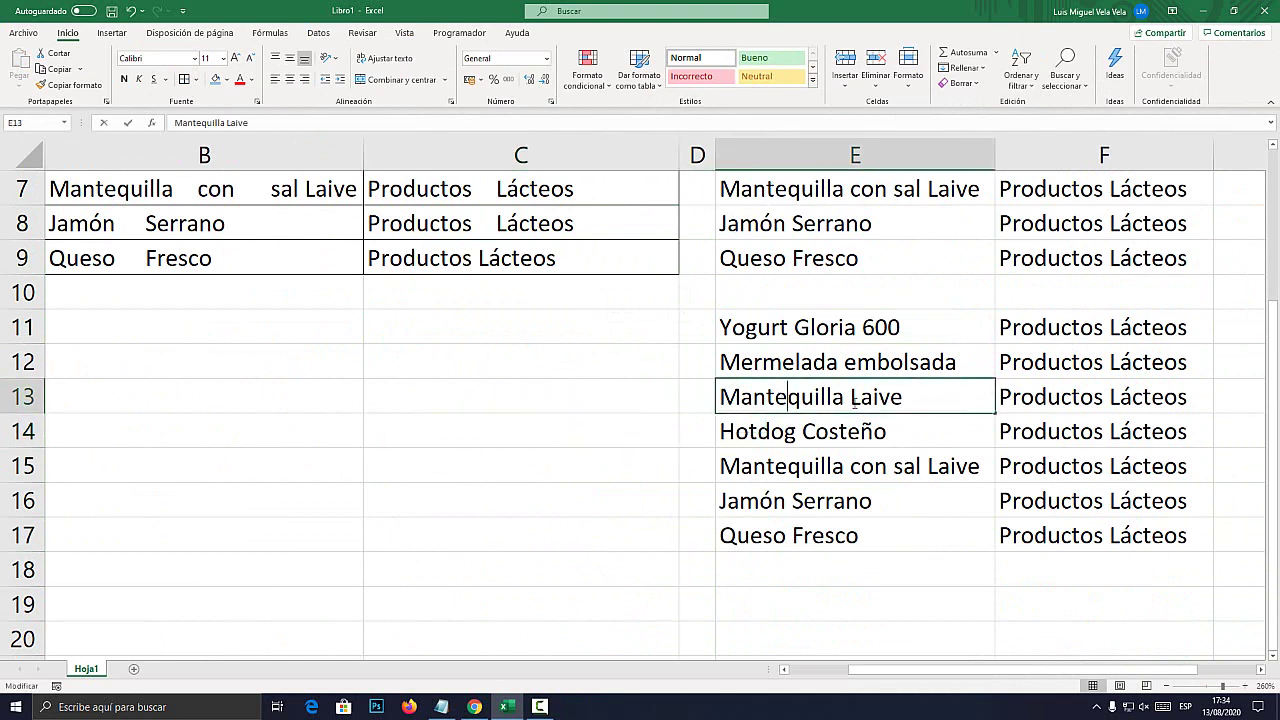
key(Escape)
click(808, 359)
key(Left)
key(Left)
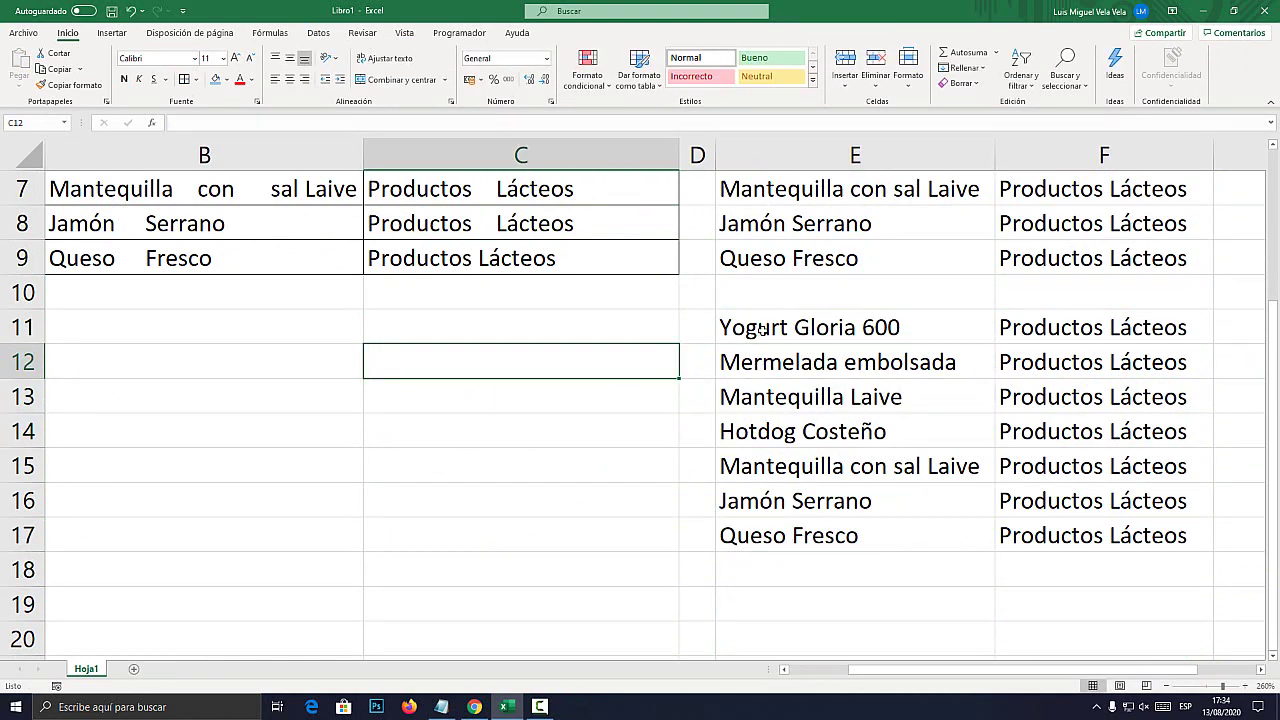
Copy the values-only range E11:F17.
drag(761, 329, 1055, 535)
key(ctrl+c)
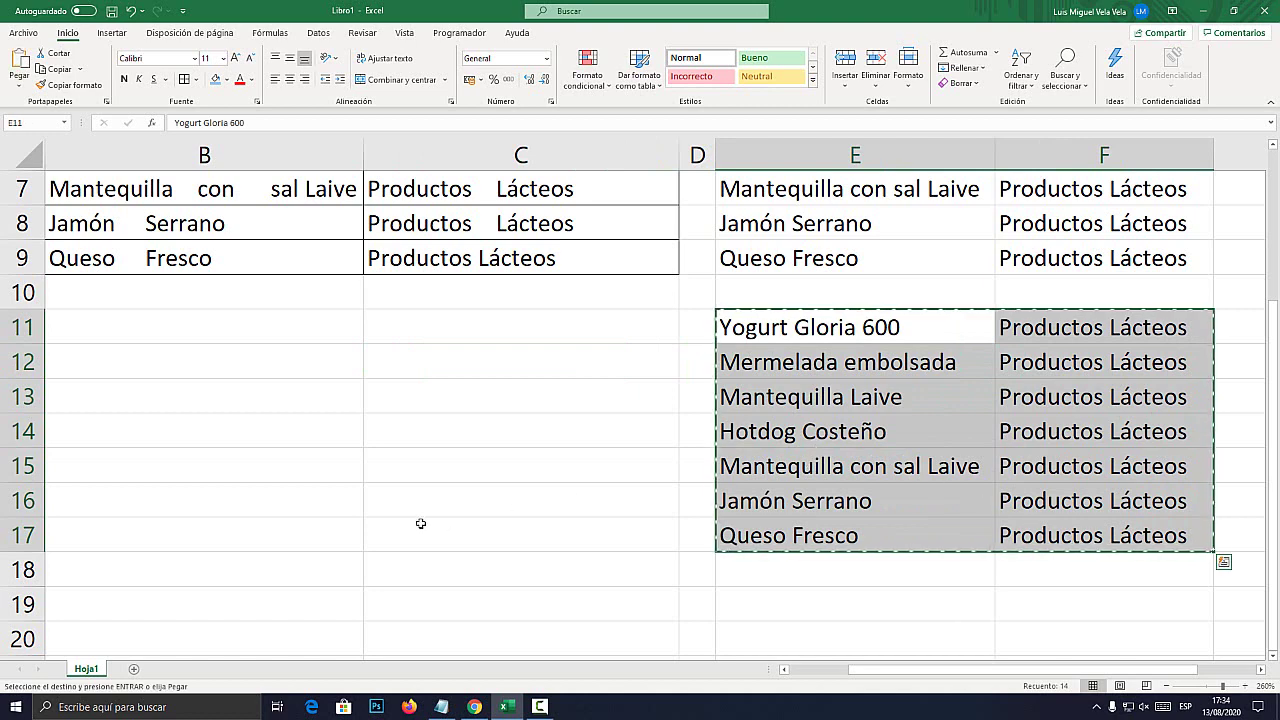
scroll(420, 523, up, 2)
Clear the original Descripción and Categoría entries in B3:C9.
click(784, 669)
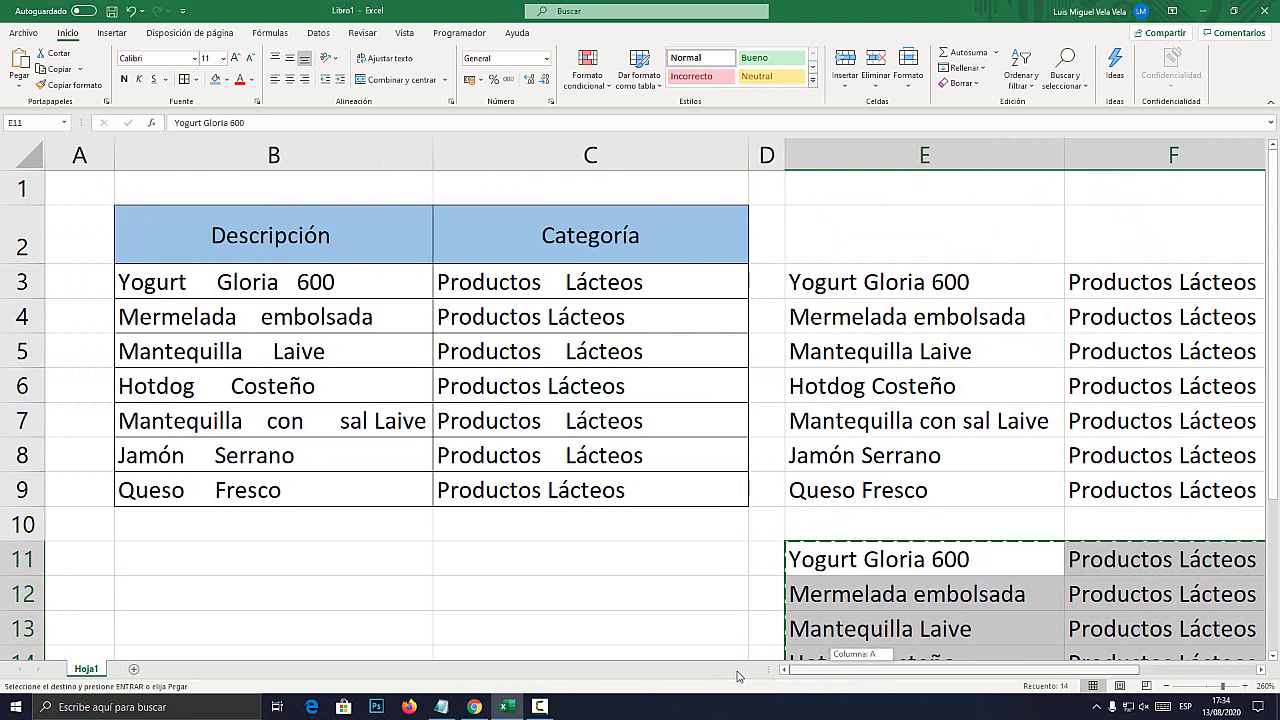
mouse_move(232, 290)
mouse_down()
mouse_move(592, 455)
mouse_move(586, 480)
mouse_up()
key(Delete)
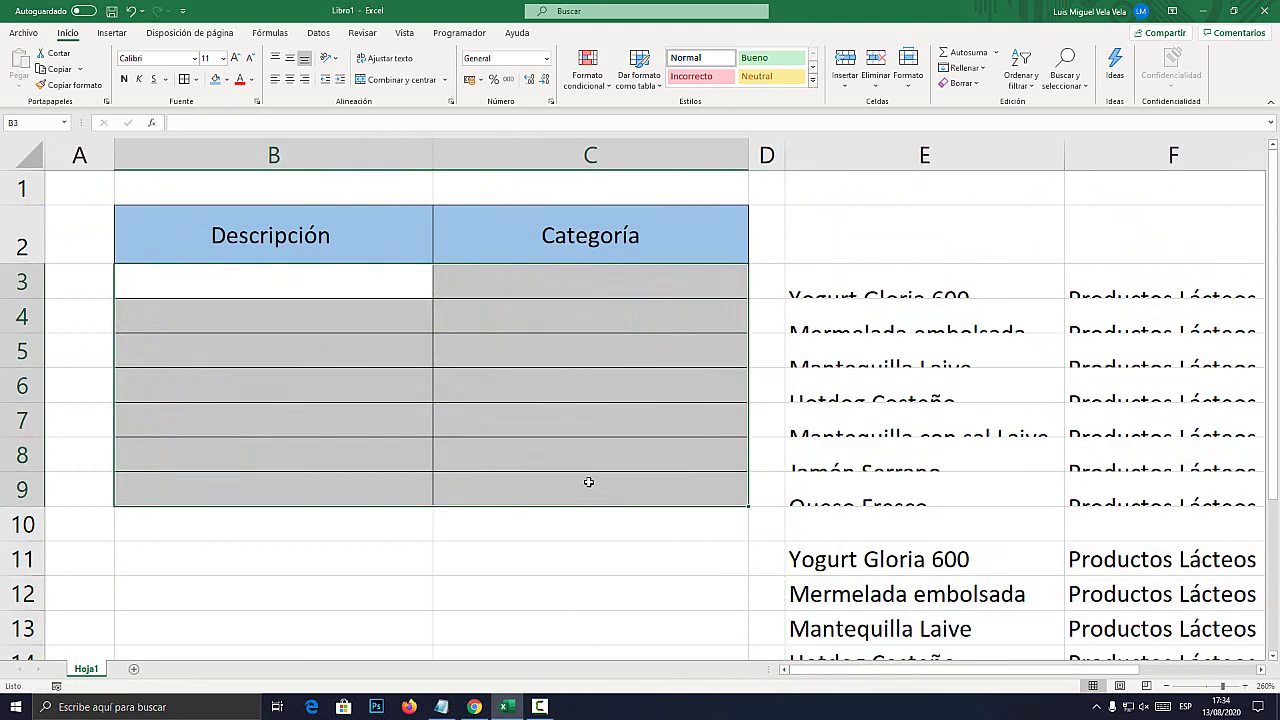
Paste the cleaned values from E11:F17 into B3:C9.
click(230, 278)
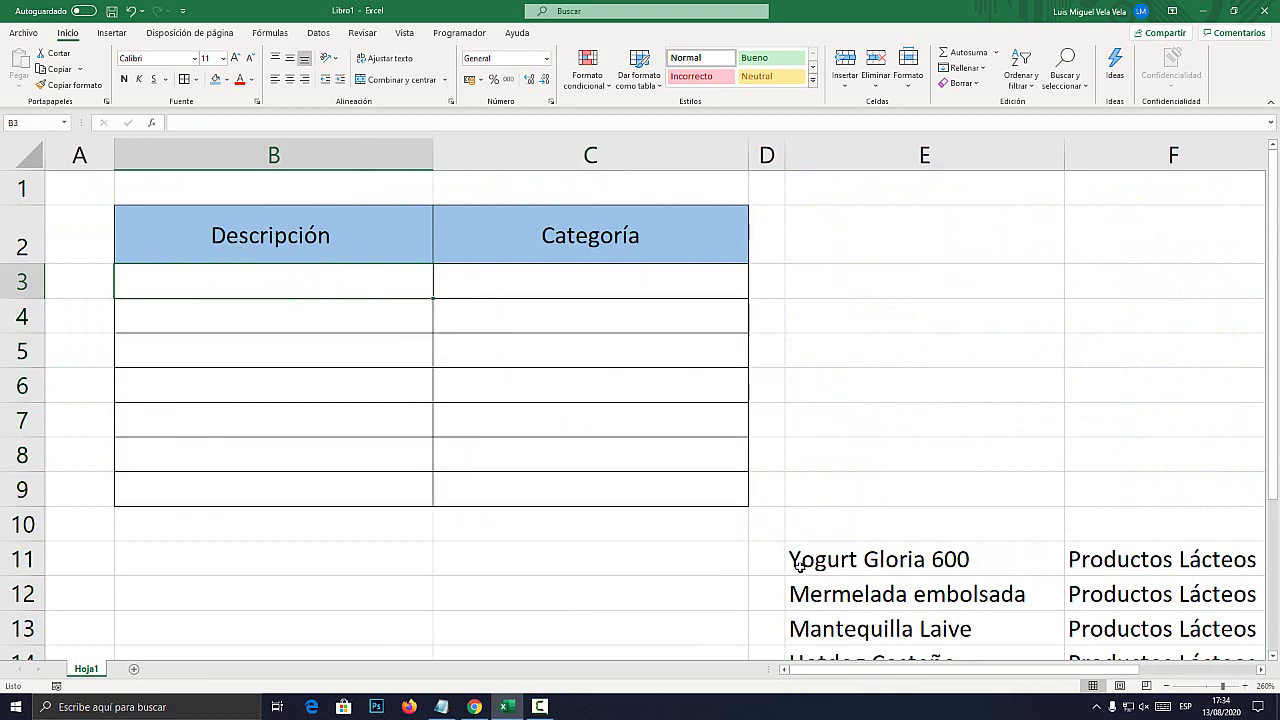
scroll(799, 565, down, 2)
drag(873, 322, 1100, 535)
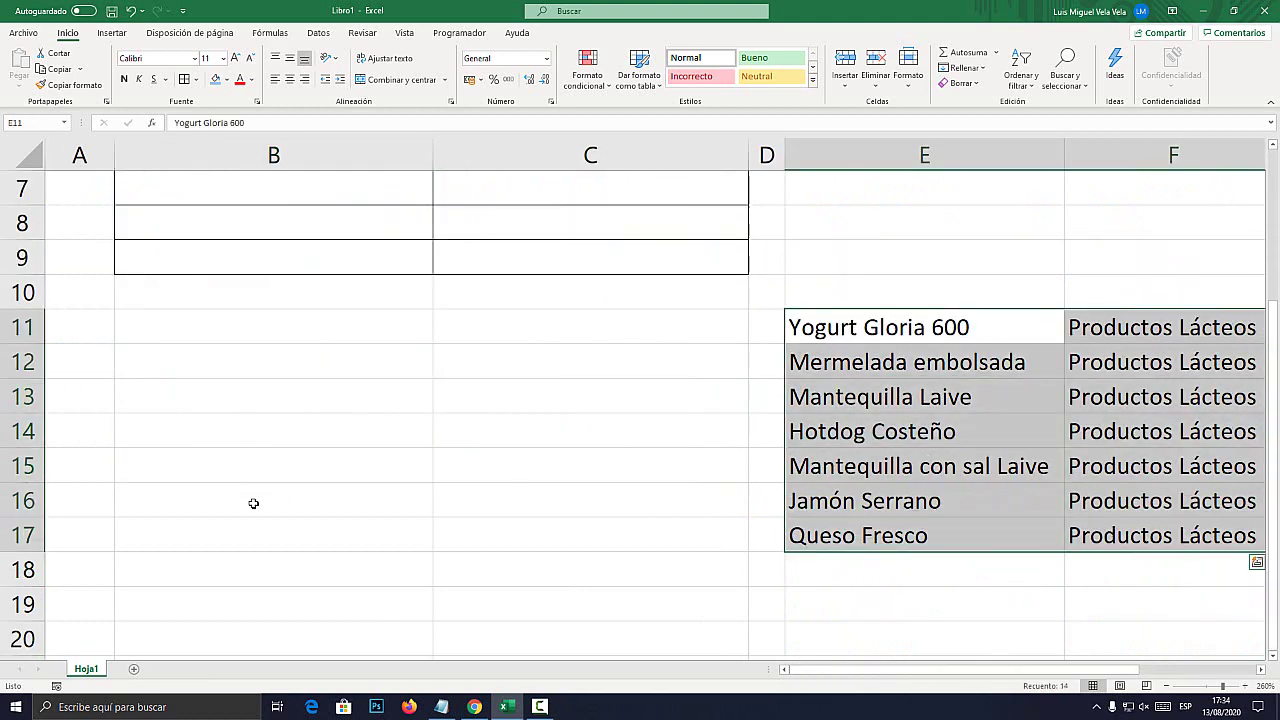
key(ctrl+c)
scroll(253, 503, up, 2)
click(188, 282)
key(ctrl+v)
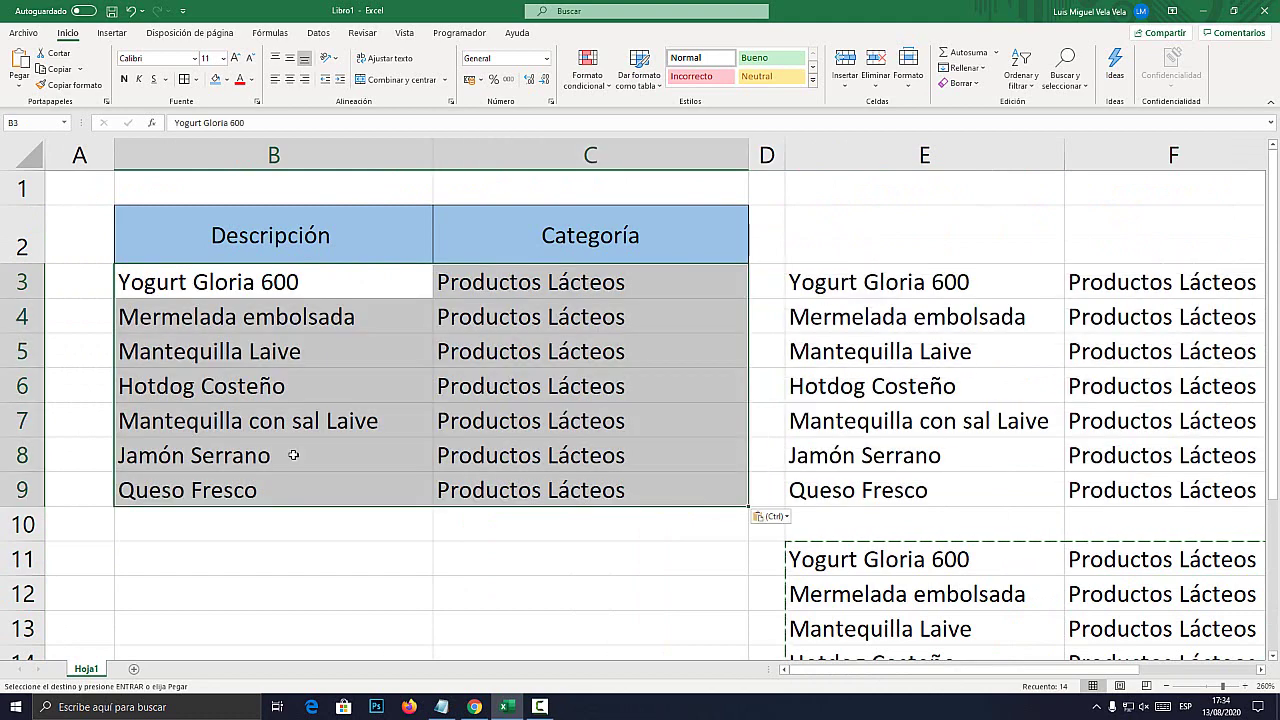
Check pasted entries such as Hotdog Costeño, then clear the helper columns E–F.
click(477, 594)
key(Escape)
click(286, 285)
click(262, 386)
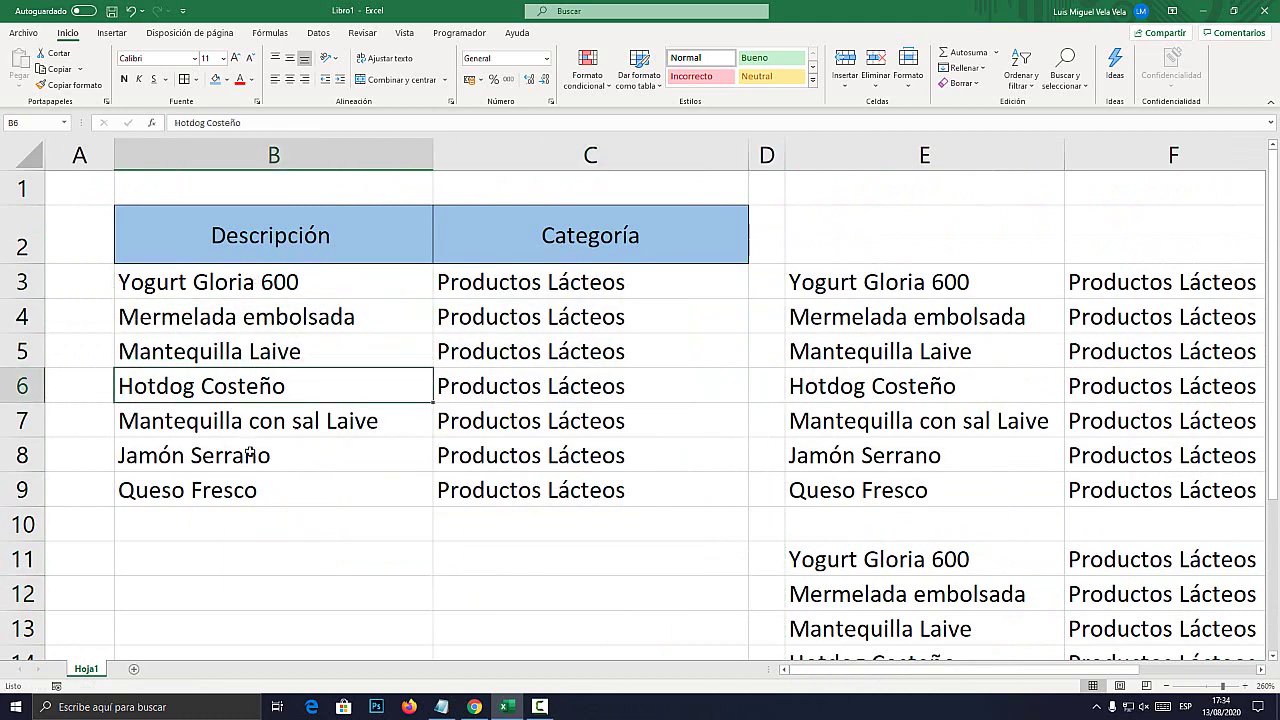
click(250, 421)
click(251, 352)
drag(872, 290, 1190, 641)
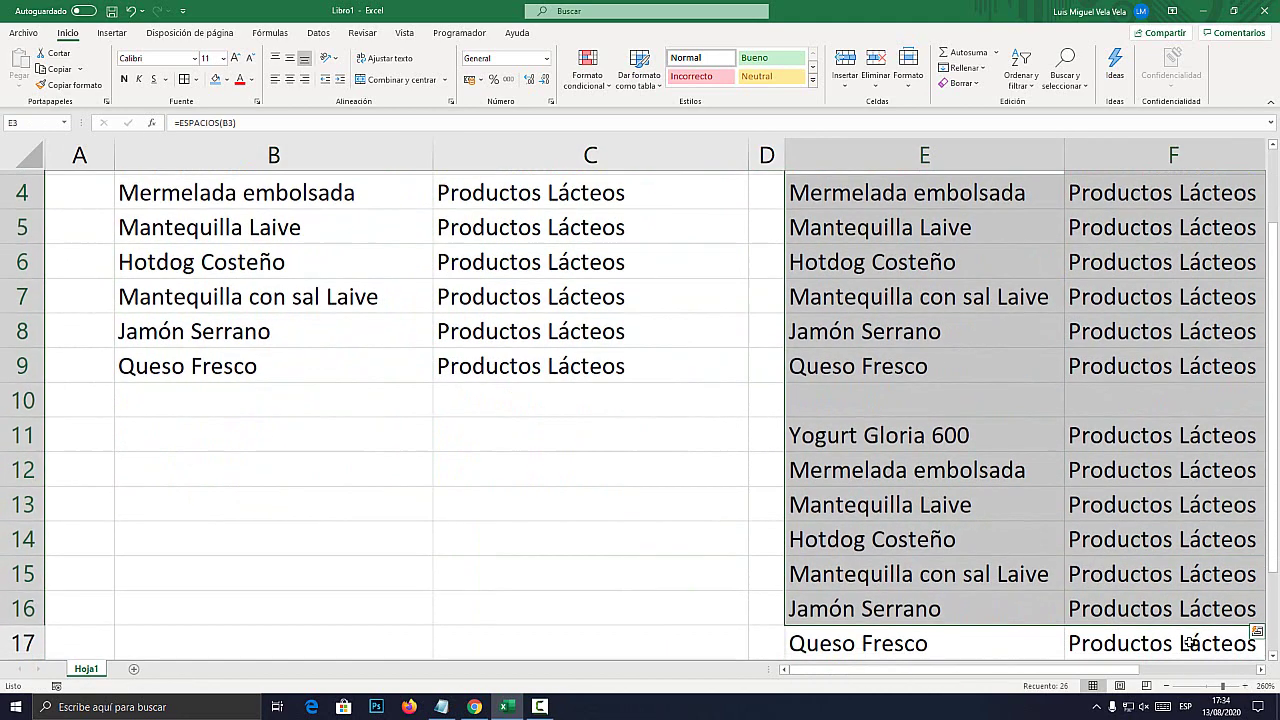
scroll(1026, 597, up, 1)
click(428, 559)
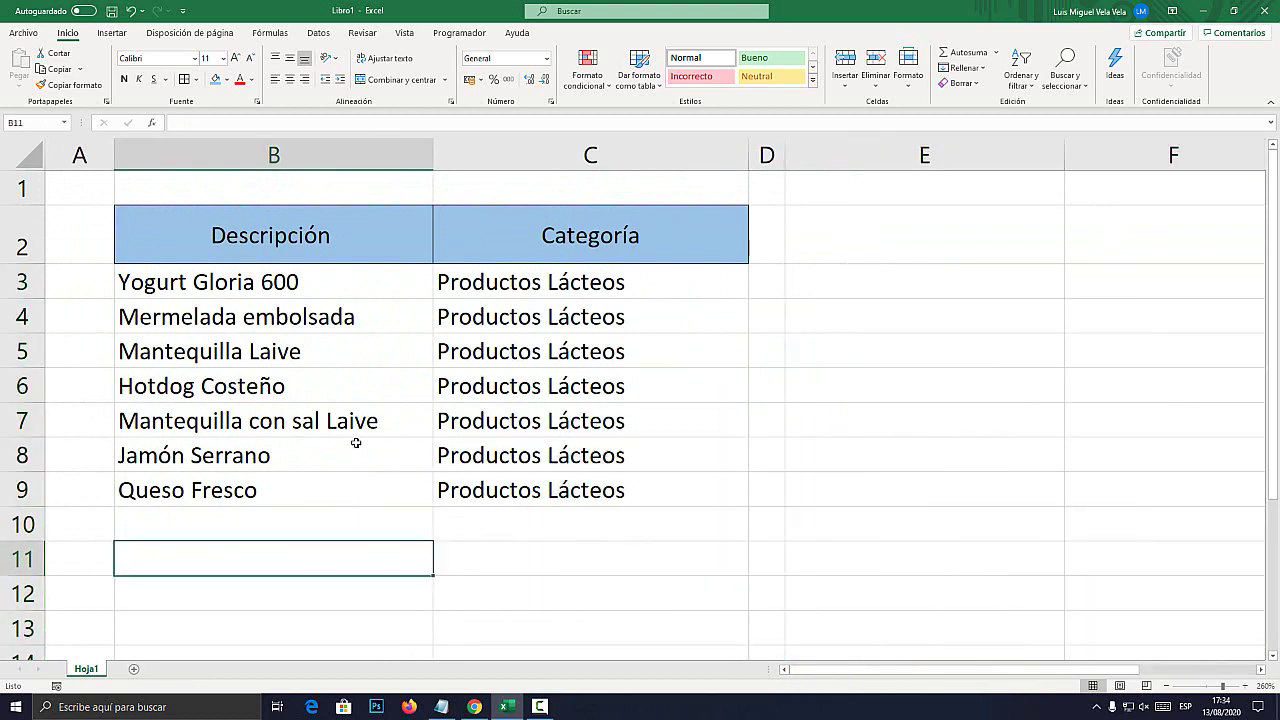